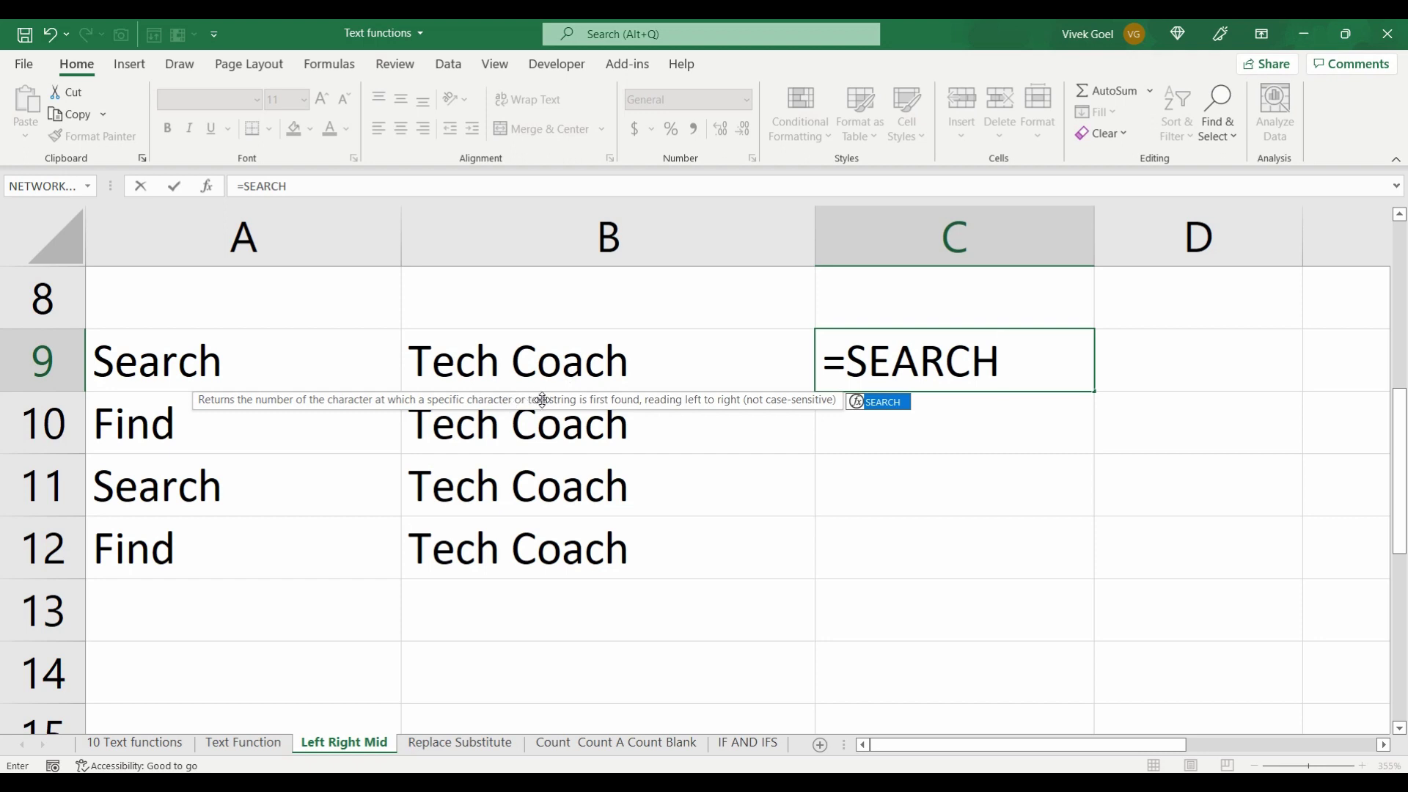
# Step: Complete the SEARCH formula in C9 so it looks for "c" within the text in B9
pyautogui.write('(')
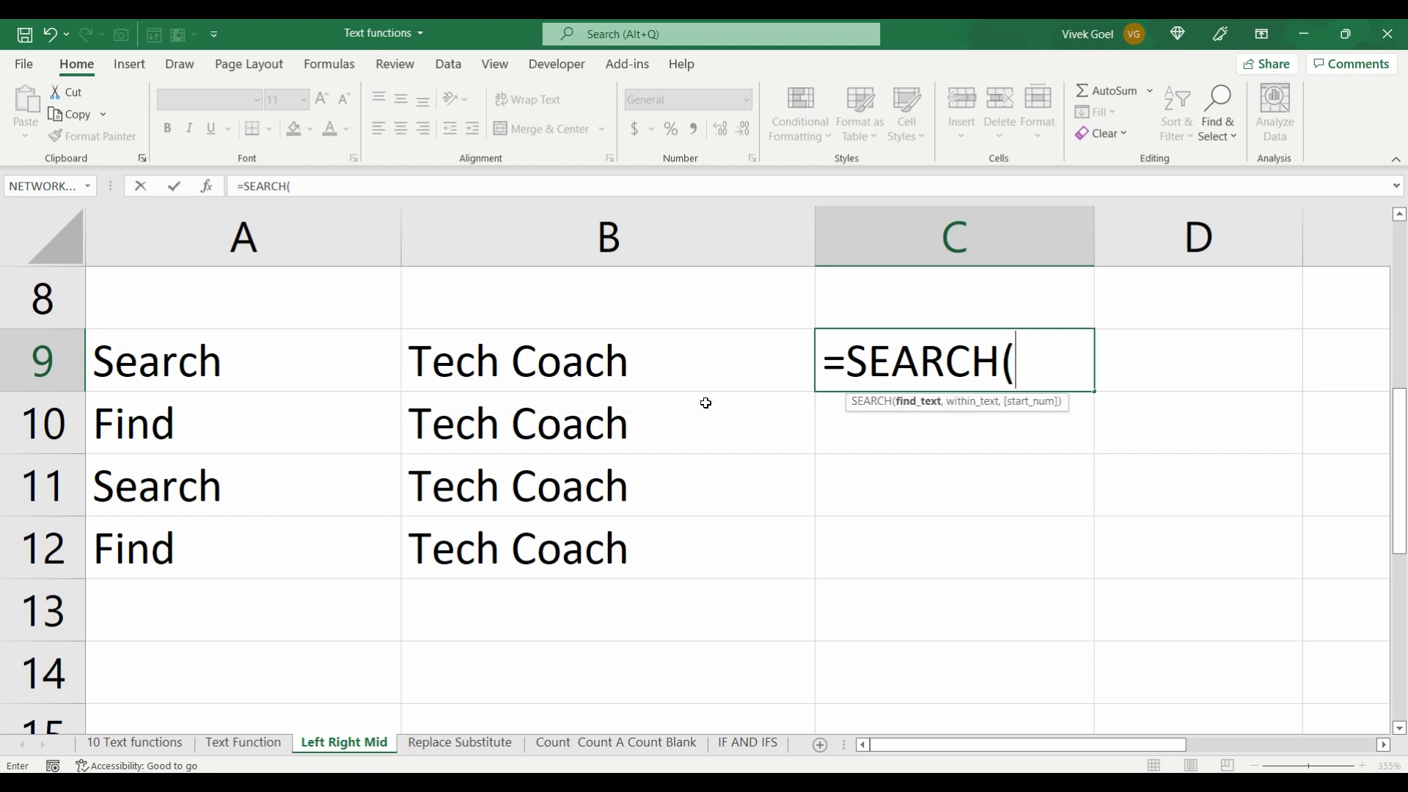
pyautogui.write('"c",')
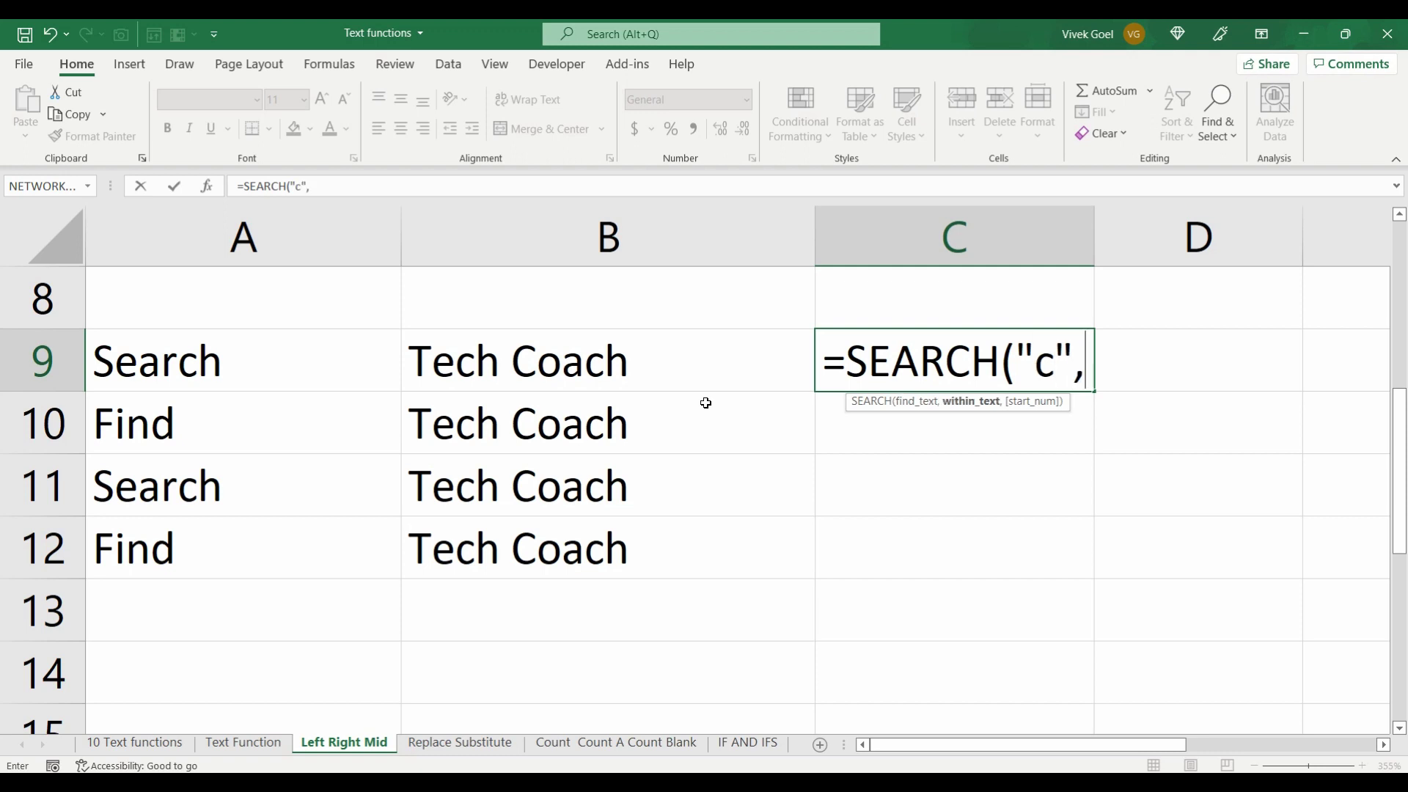
pyautogui.click(620, 363)
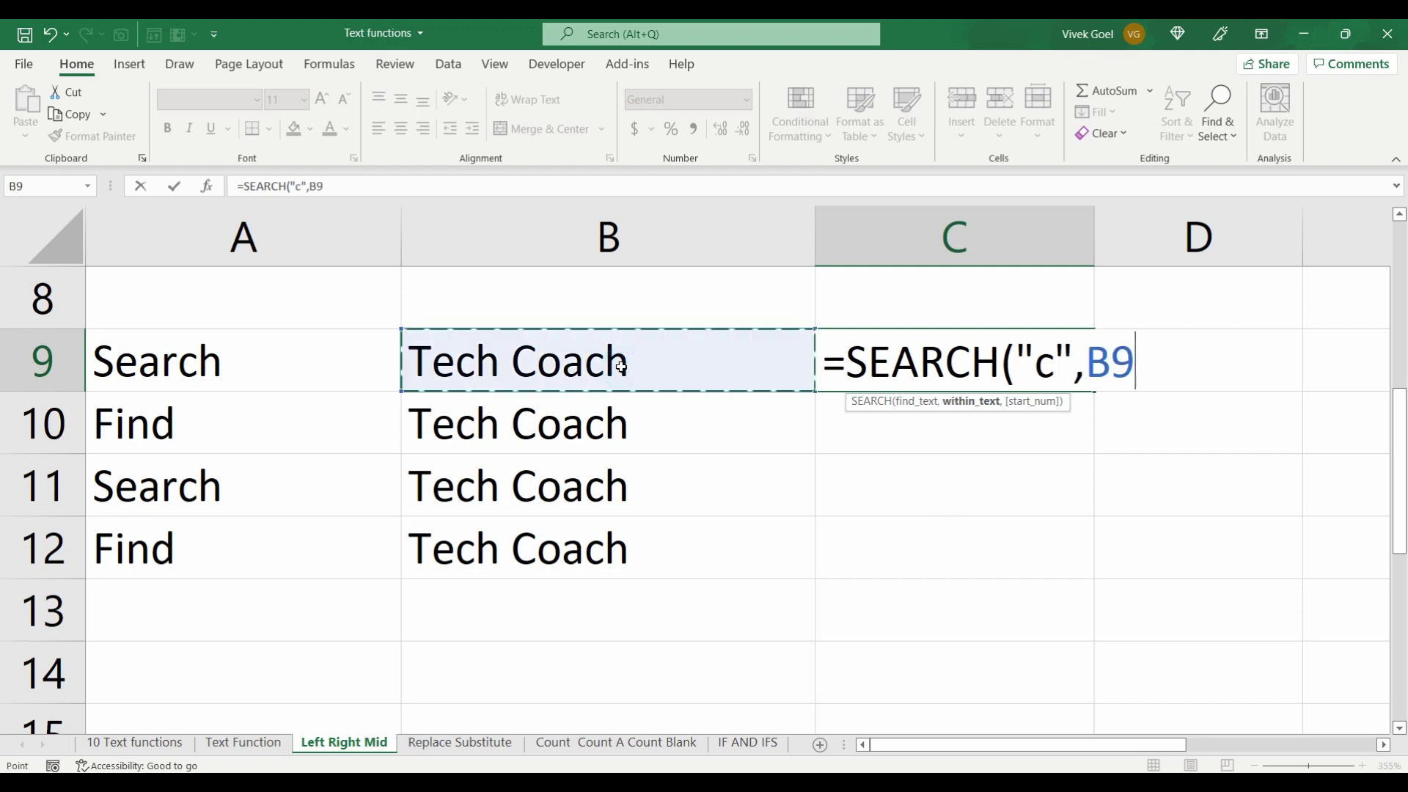
pyautogui.write(')')
pyautogui.press('Return')
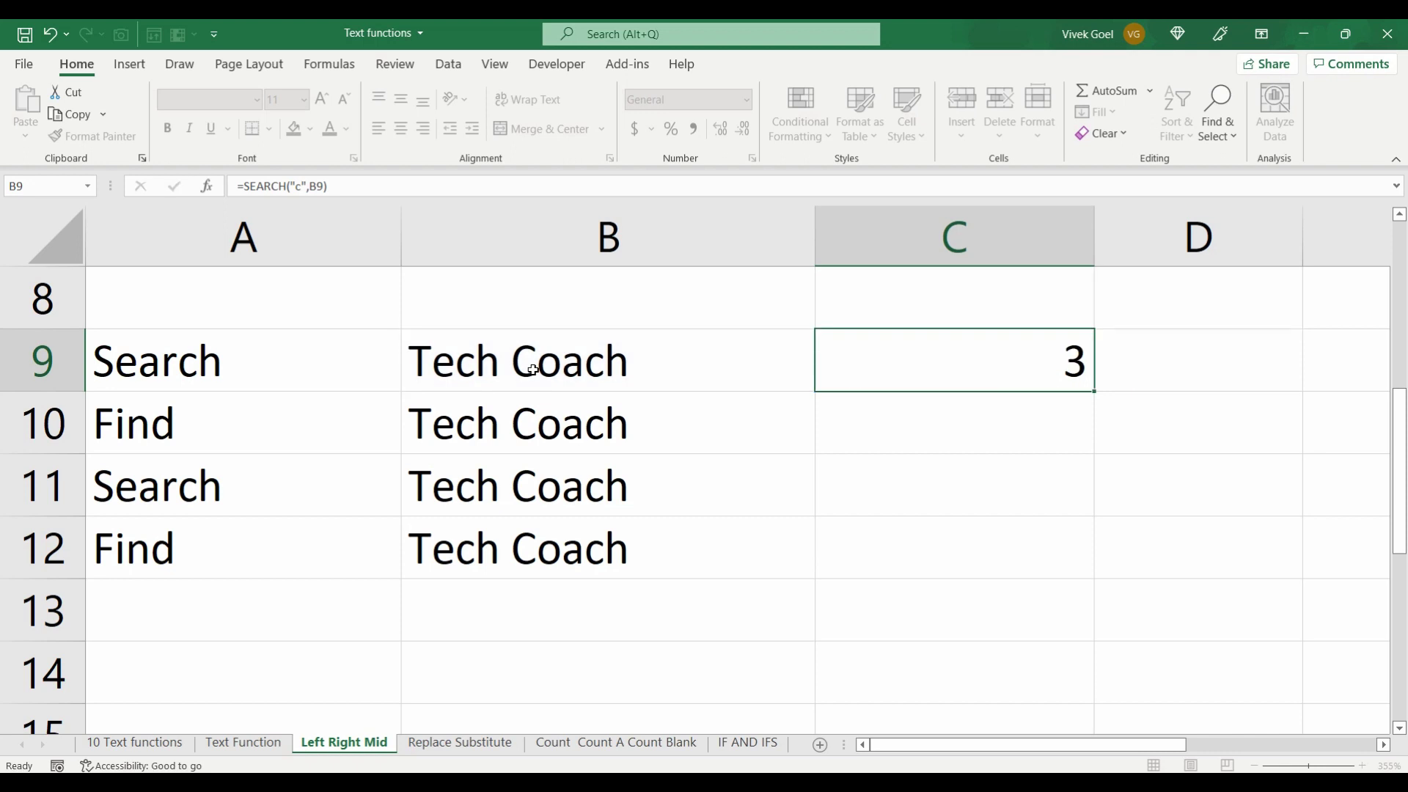
# Step: Change the searched letter in the C9 SEARCH formula to uppercase "C"
pyautogui.click(887, 353)
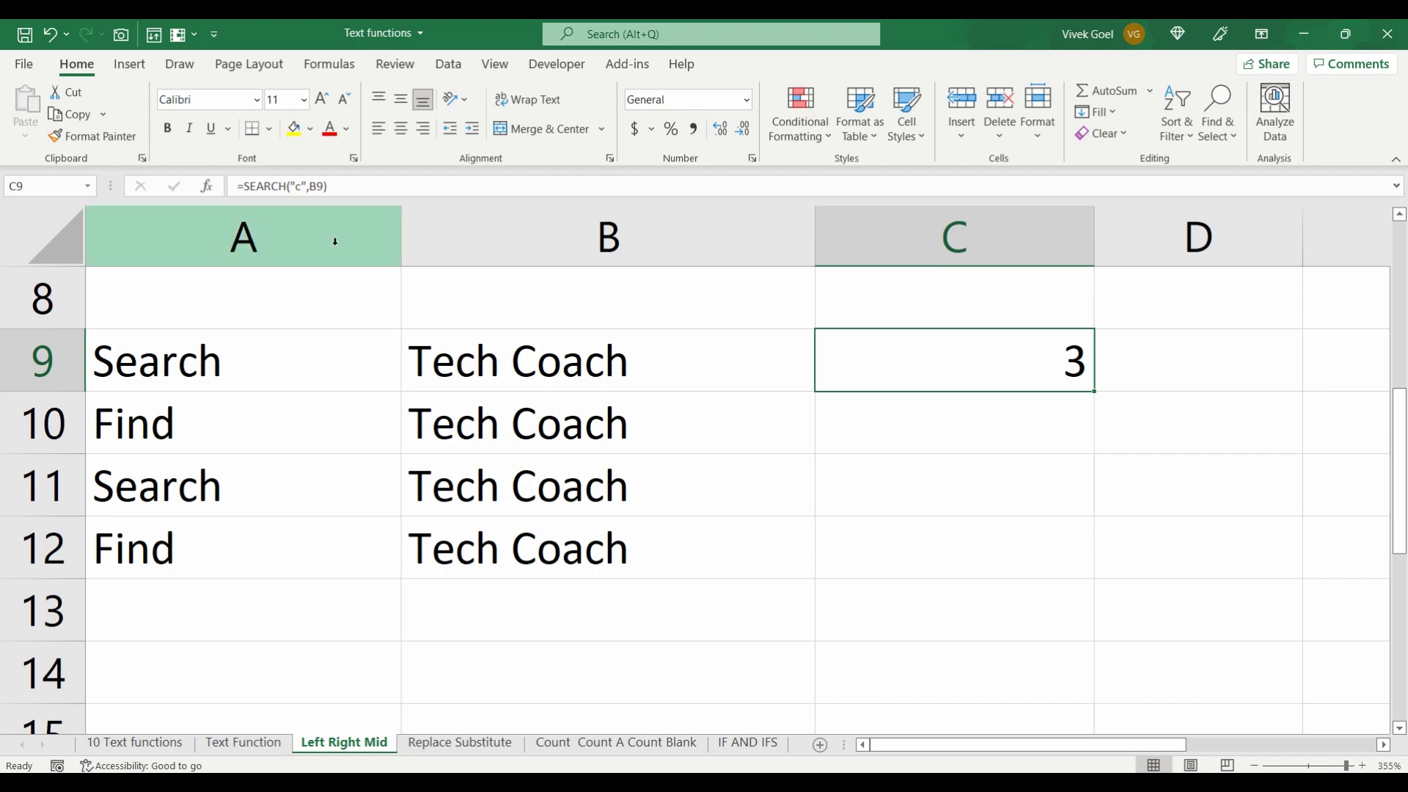
pyautogui.click(301, 186)
pyautogui.press('BackSpace')
pyautogui.write('C')
pyautogui.press('Return')
pyautogui.press('Up')
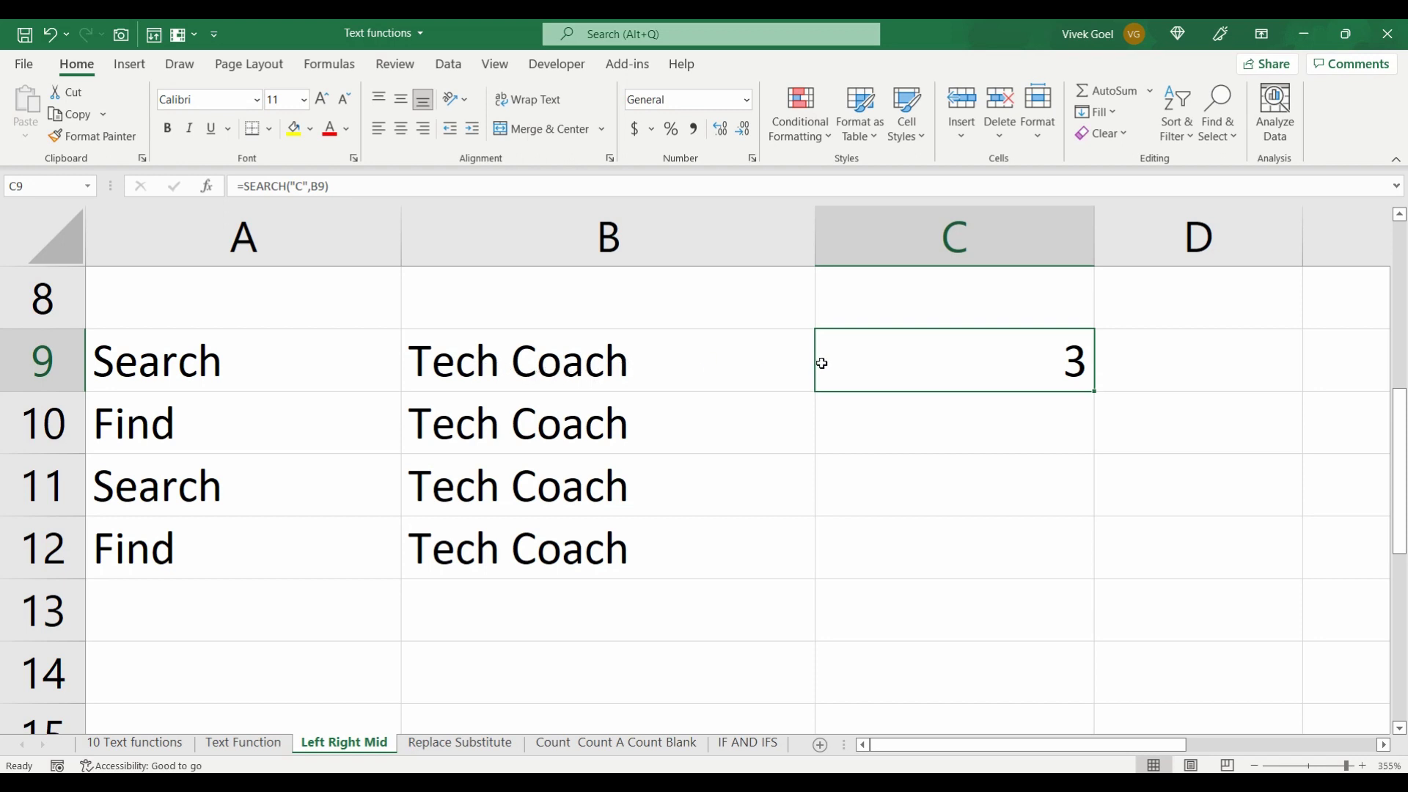
pyautogui.click(1048, 408)
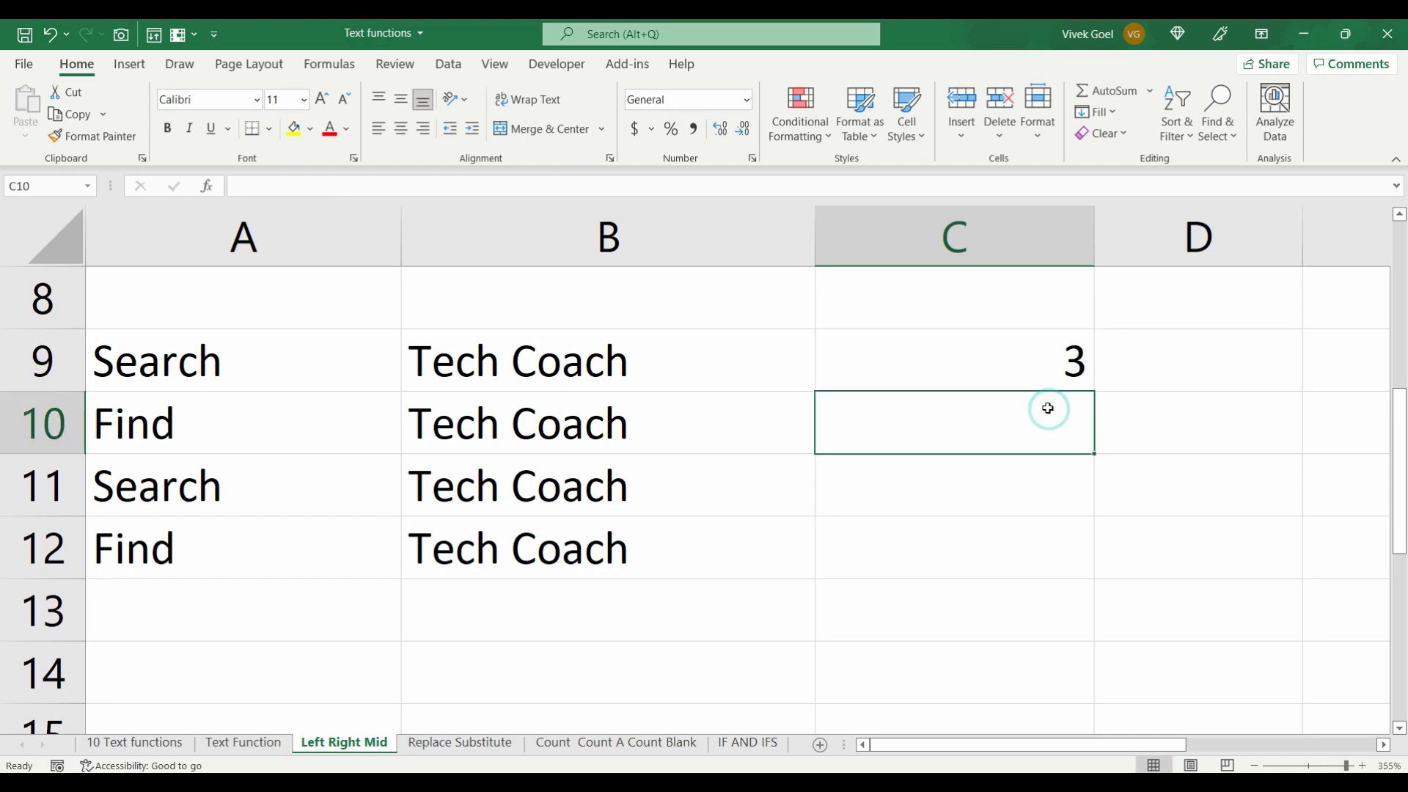
pyautogui.write('=sear')
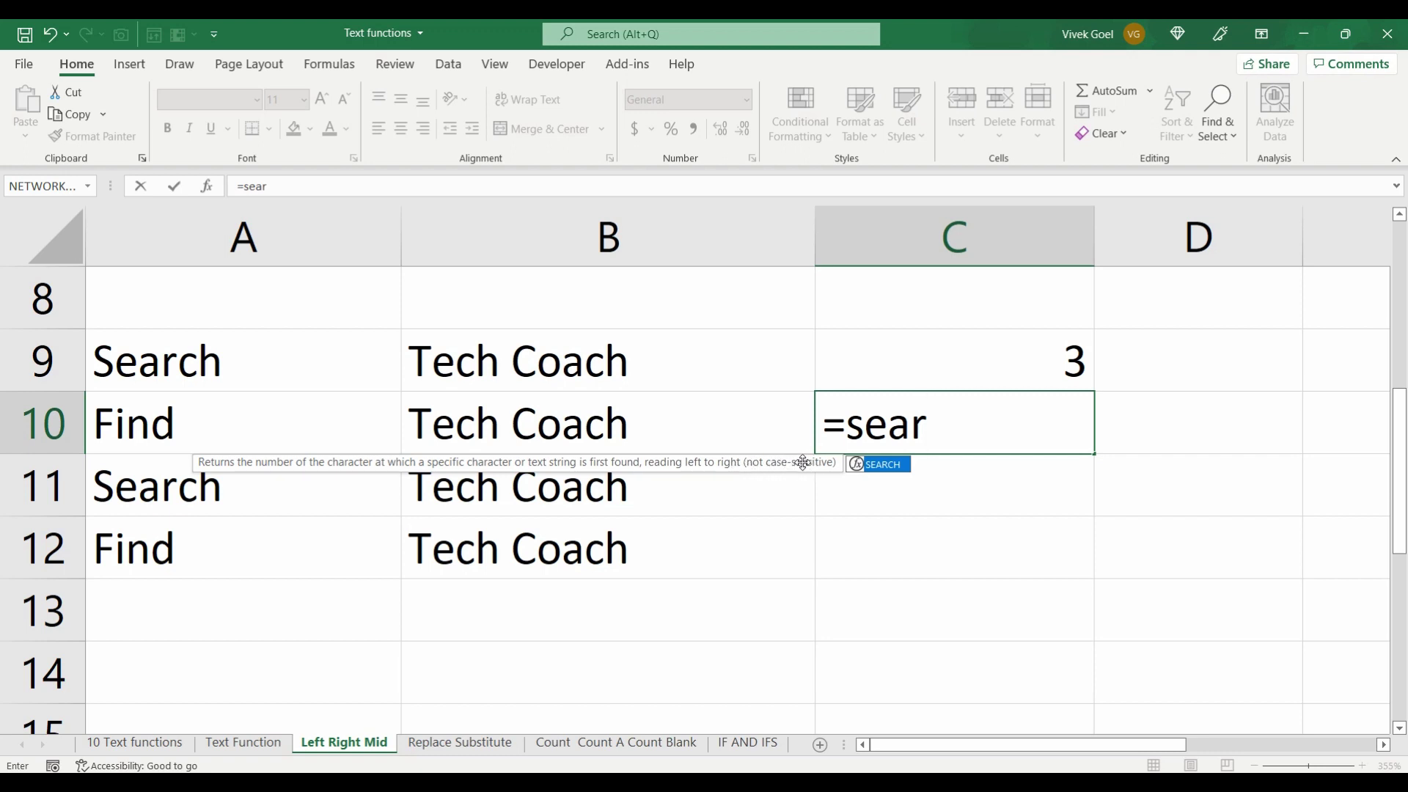
pyautogui.press('Escape')
pyautogui.press('Escape')
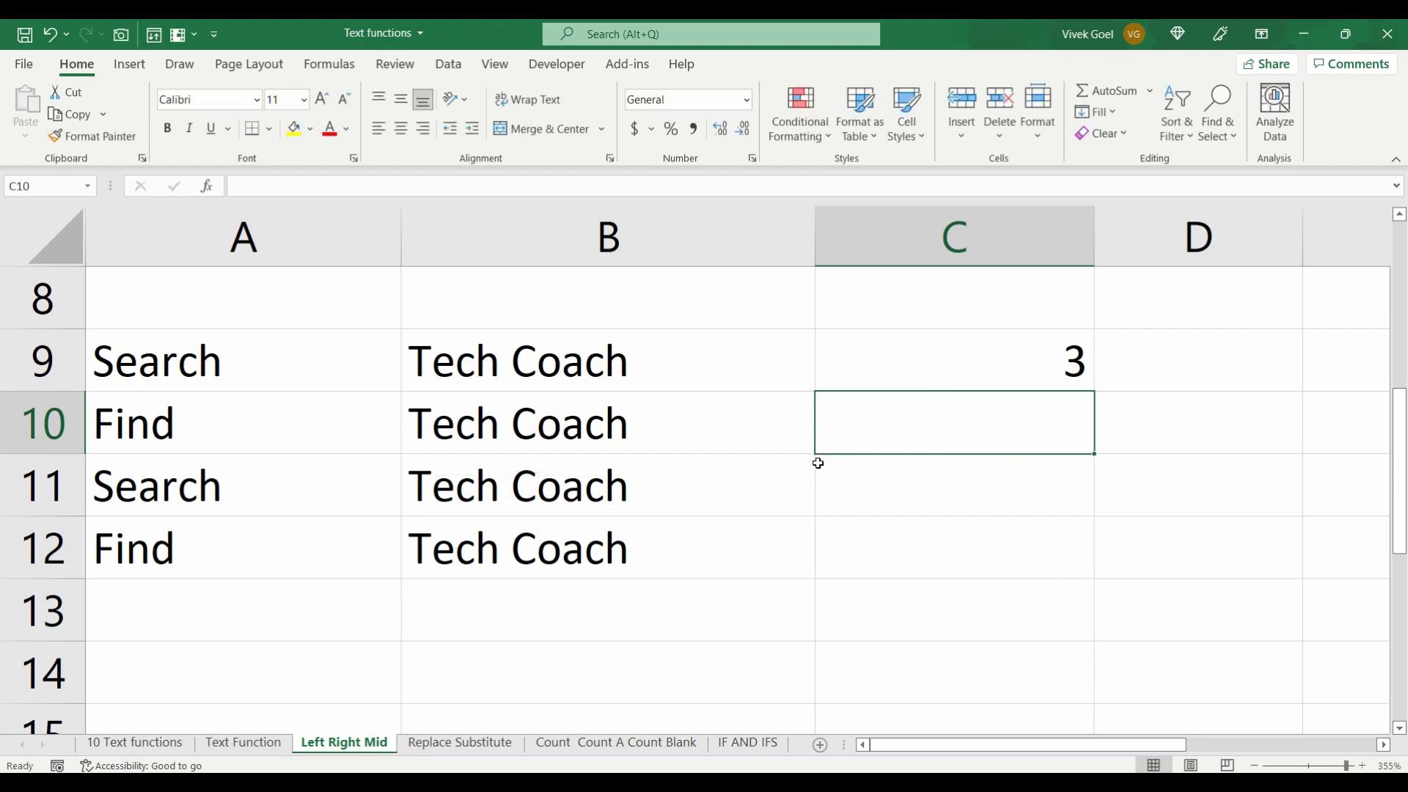
# Step: Enter a SEARCH formula in C11 that looks for "h" in B11 starting from character 6
pyautogui.click(824, 490)
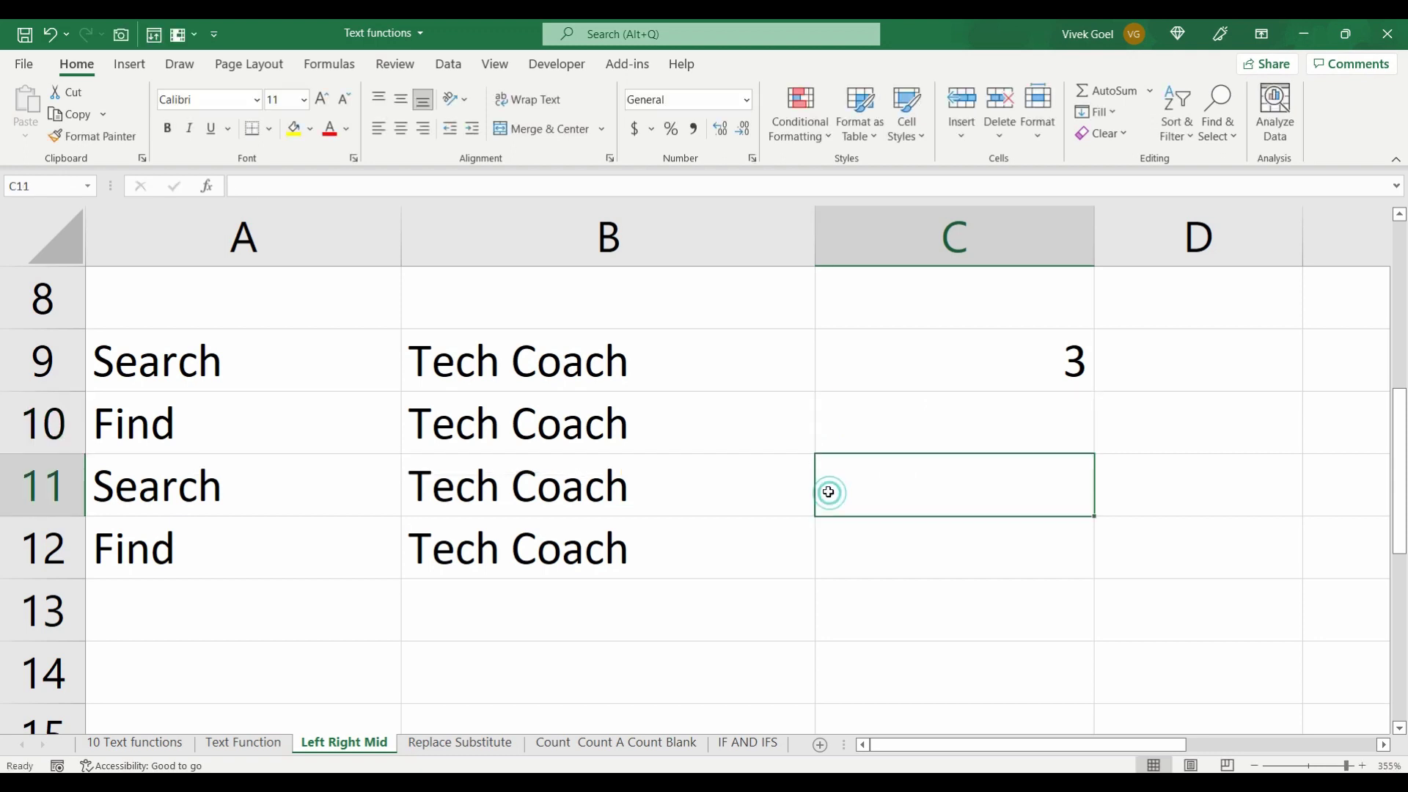
pyautogui.doubleClick(829, 492)
pyautogui.write('=sea')
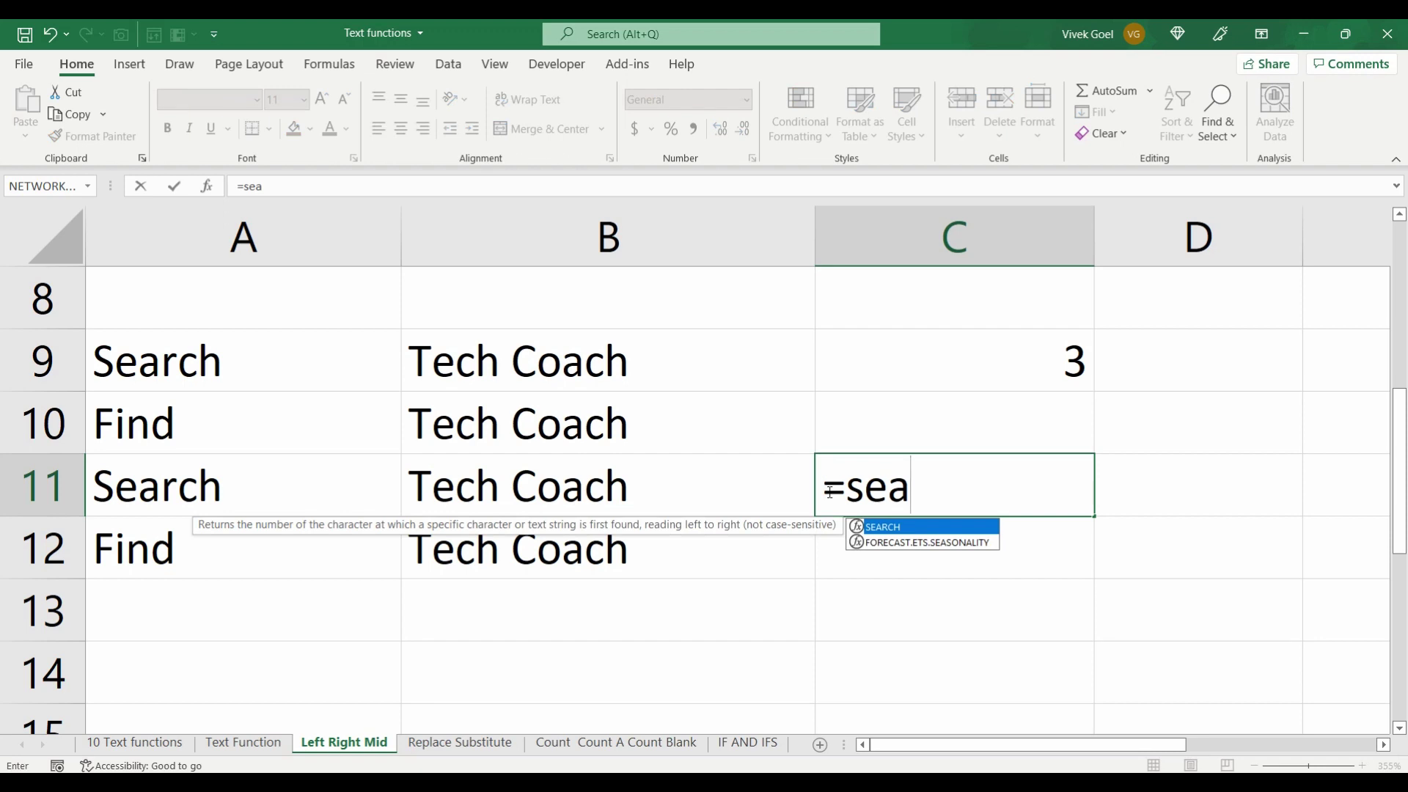
pyautogui.press('Tab')
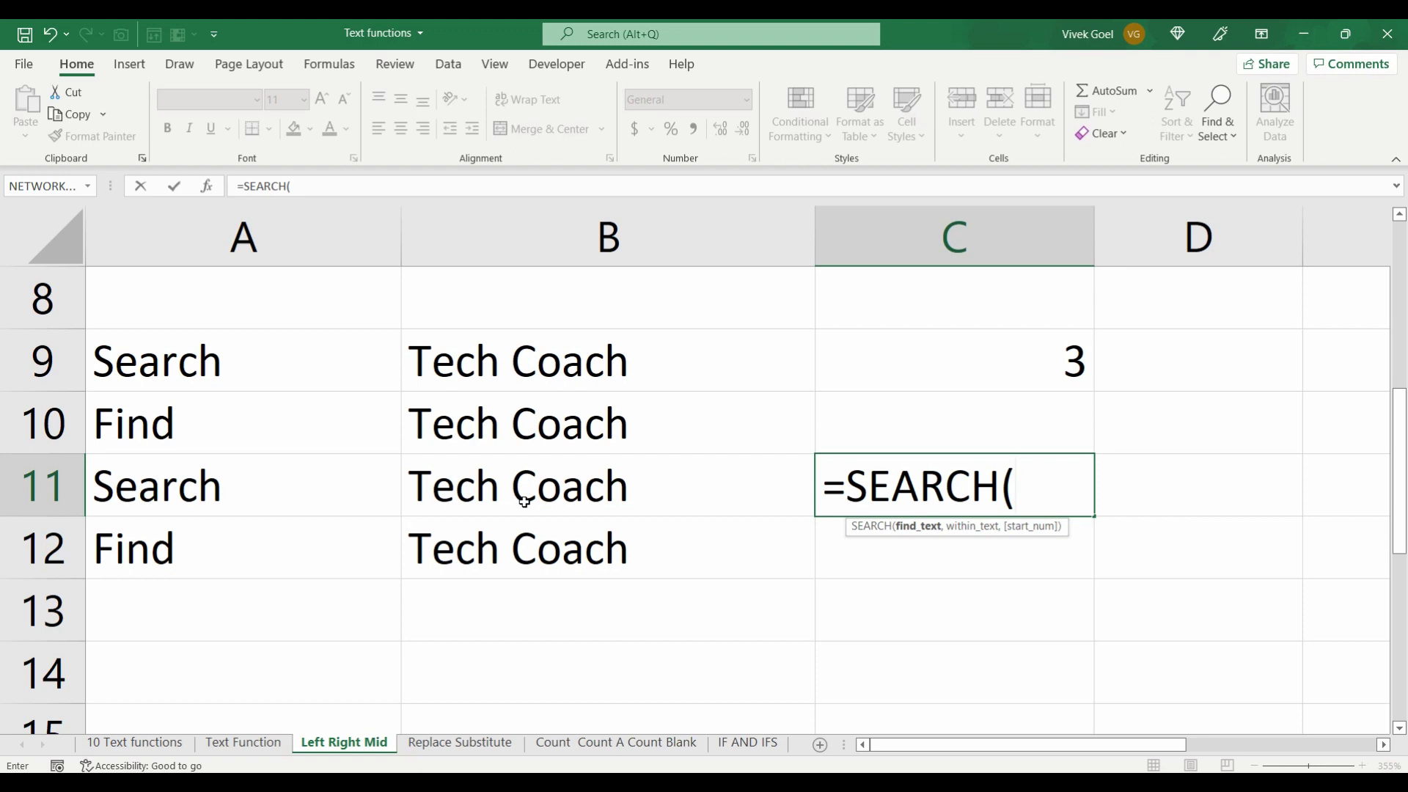
pyautogui.write('"h",')
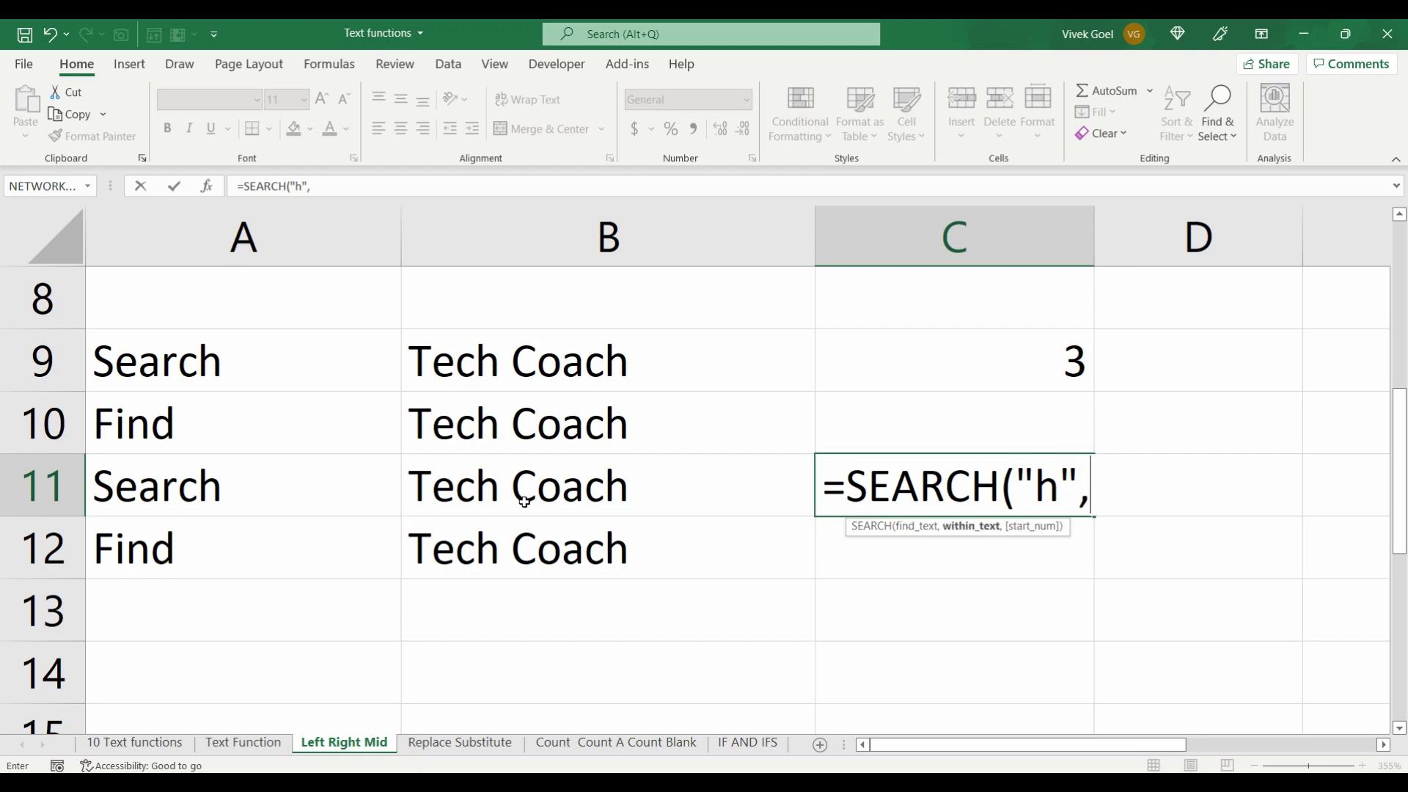
pyautogui.click(523, 502)
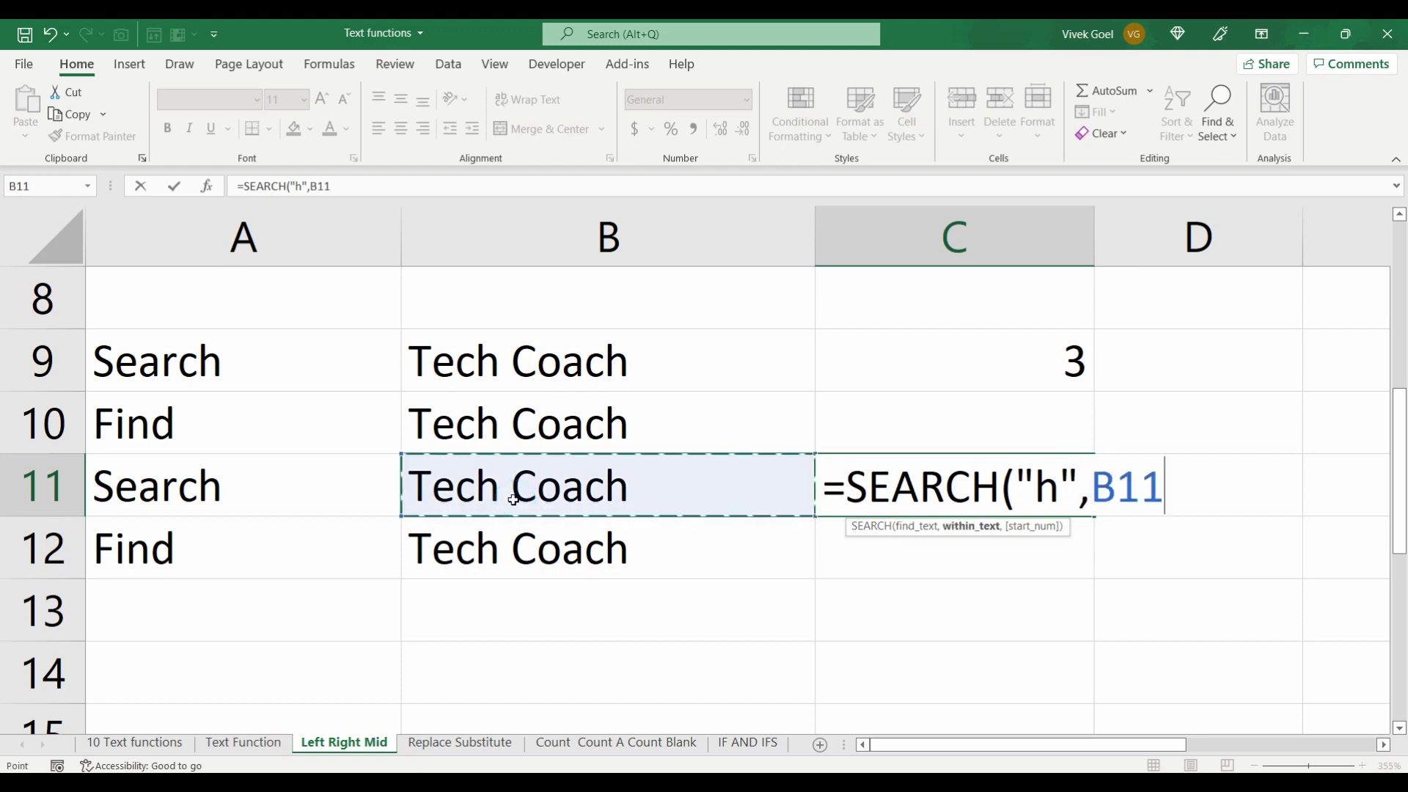
pyautogui.write(',')
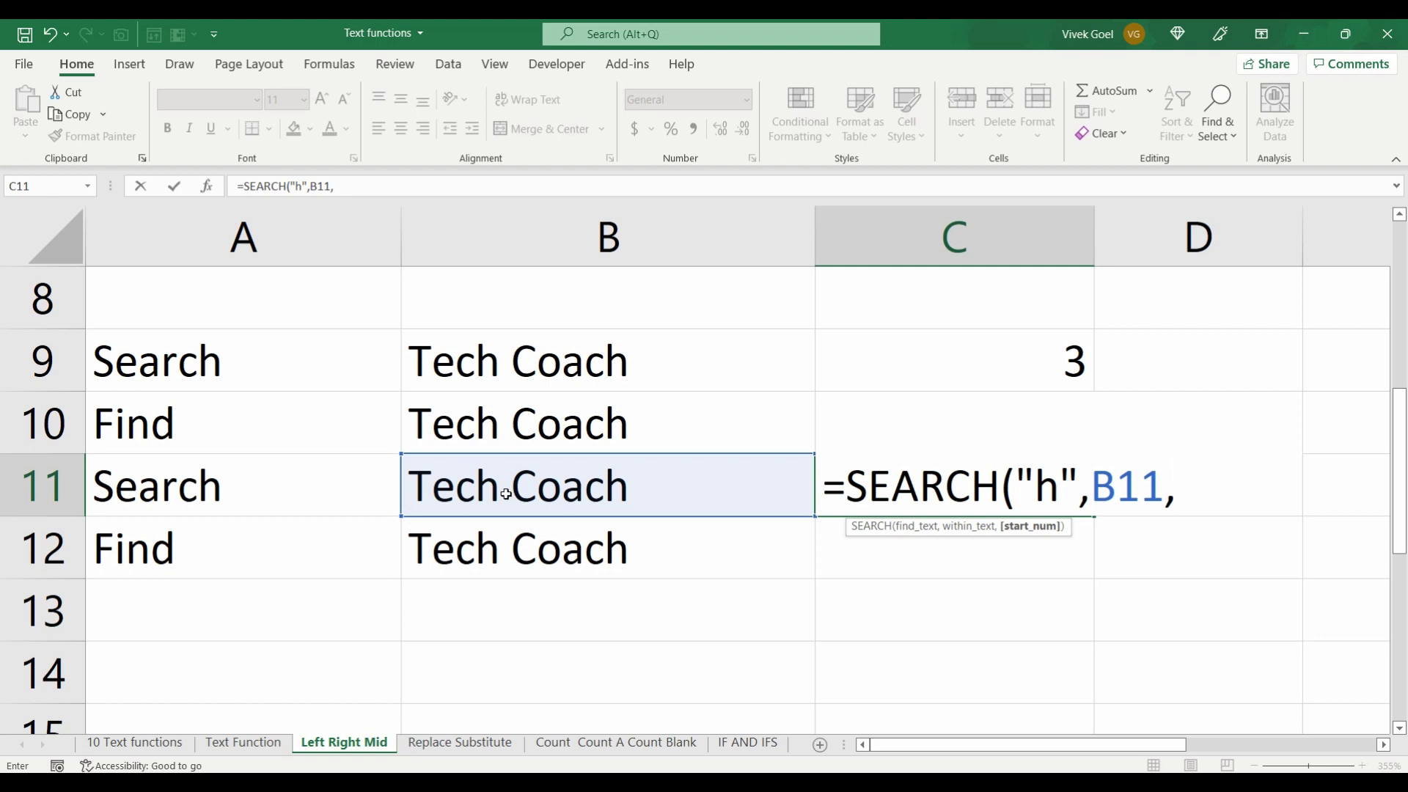
pyautogui.write('6')
pyautogui.write(')')
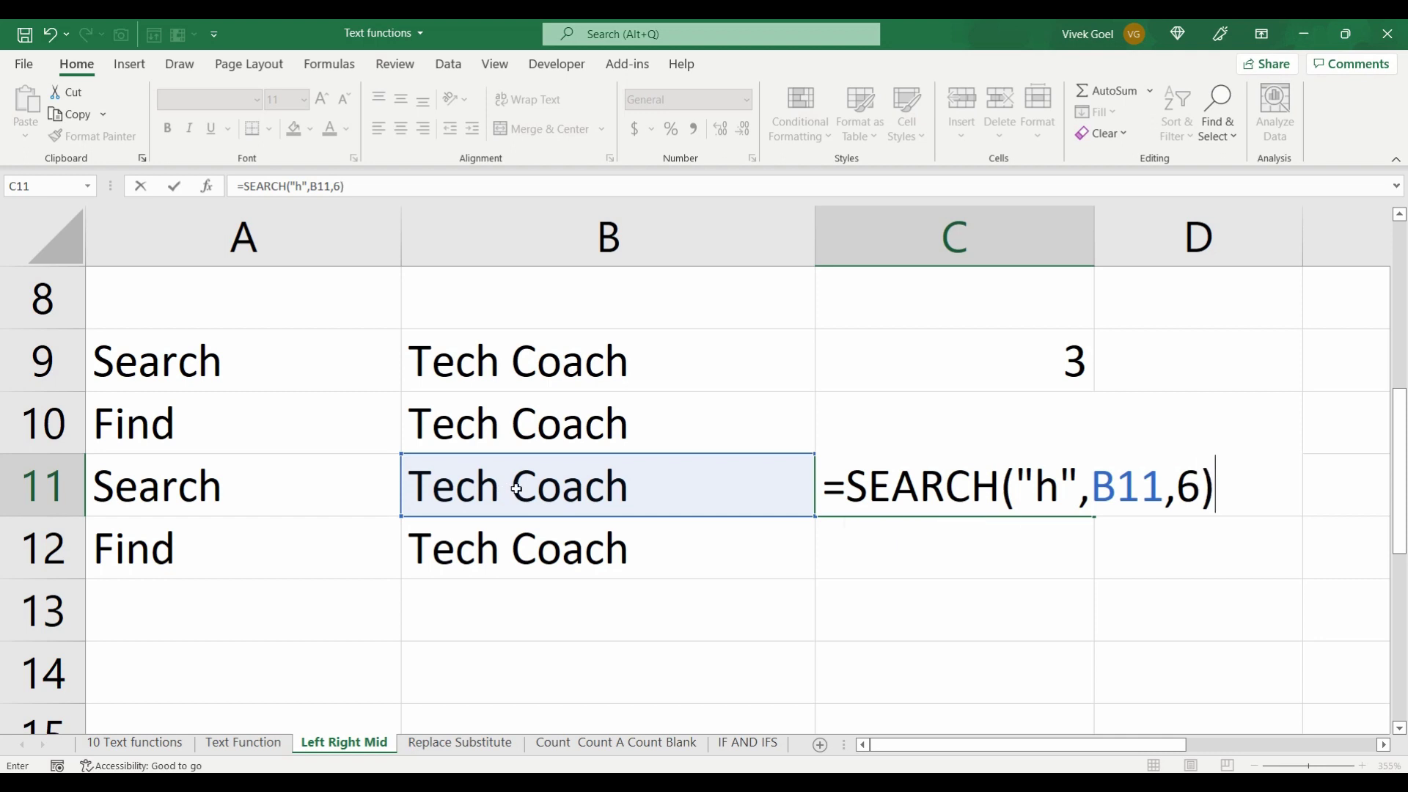
pyautogui.hotkey('ctrl', 'Return')
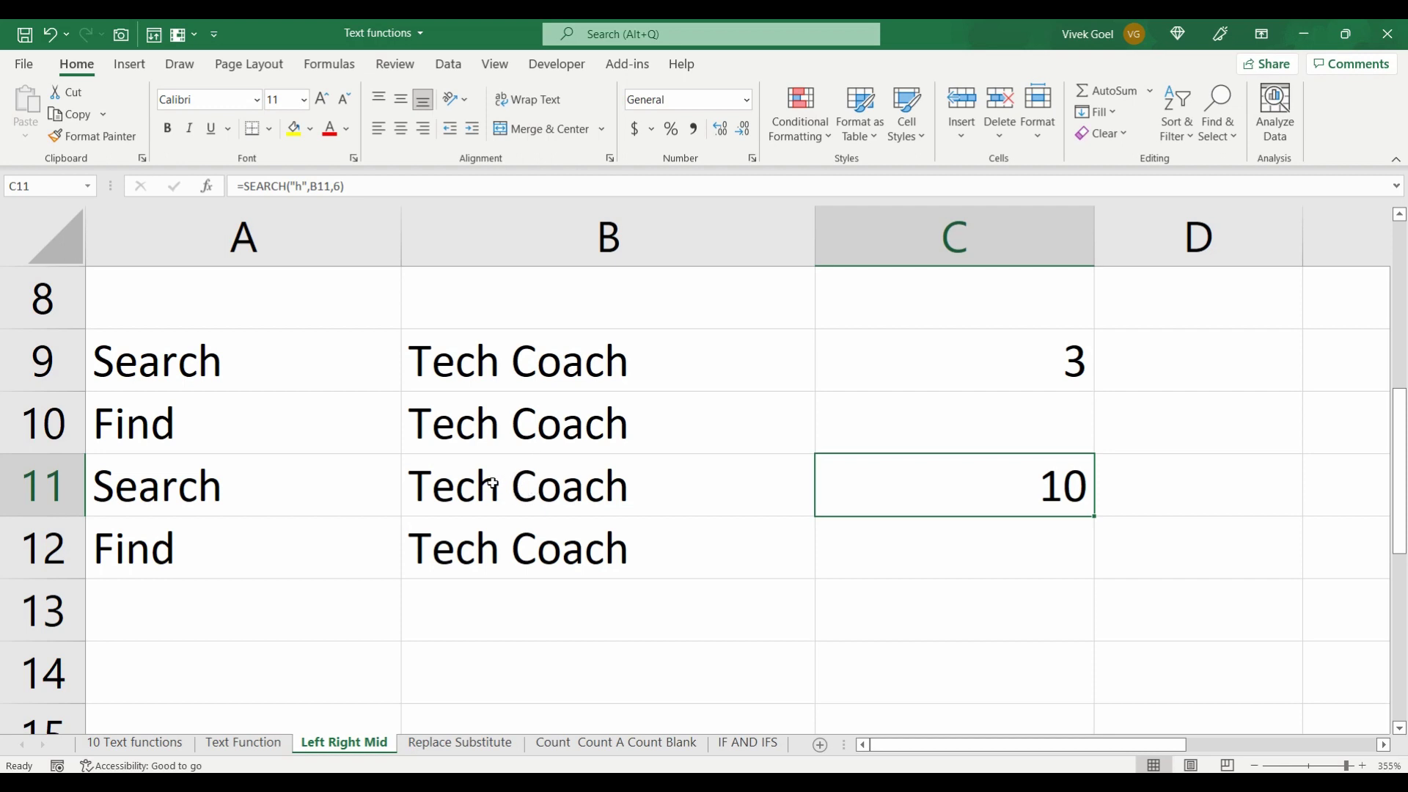
# Step: Enter a FIND formula in C10 that looks for uppercase "C" within the text in B10
pyautogui.click(846, 417)
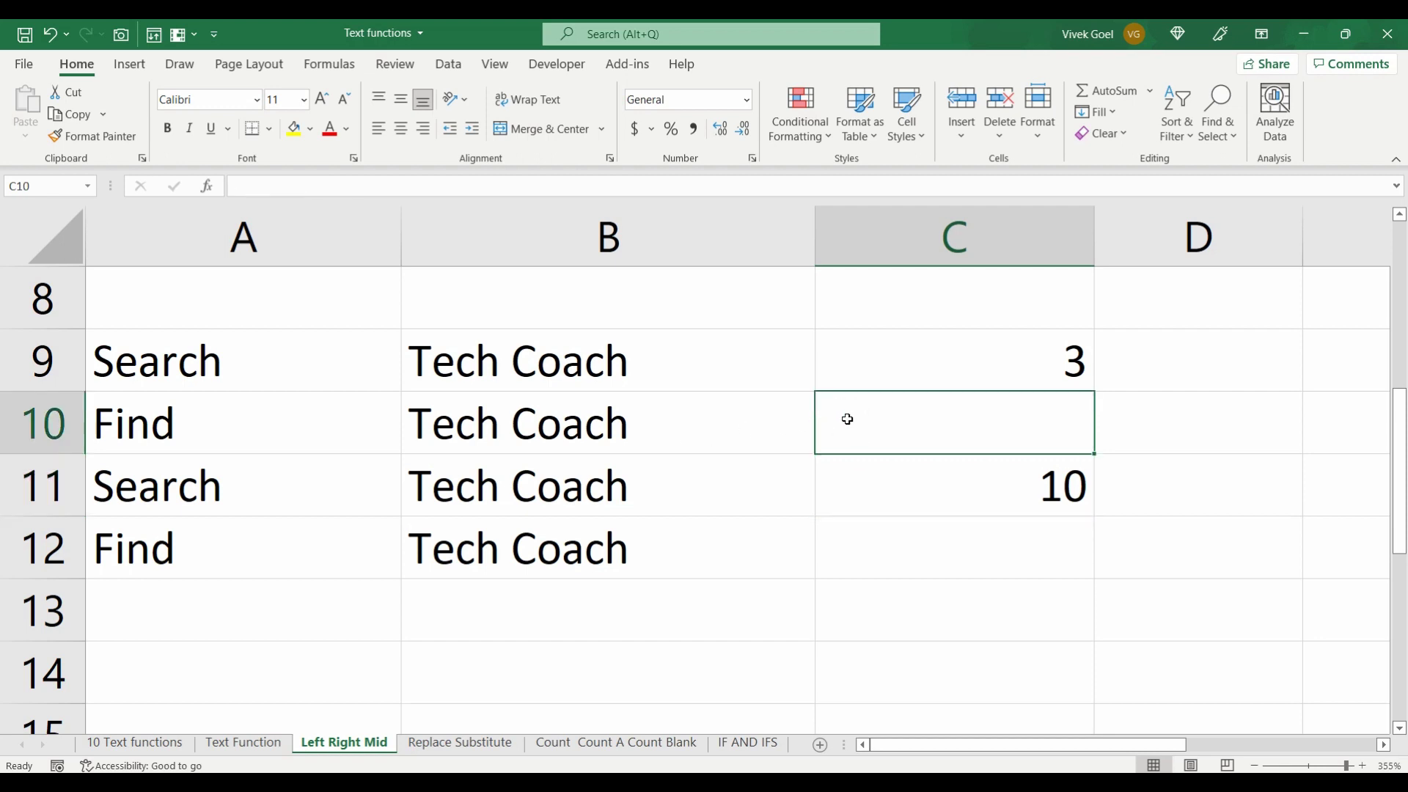
pyautogui.write('=find')
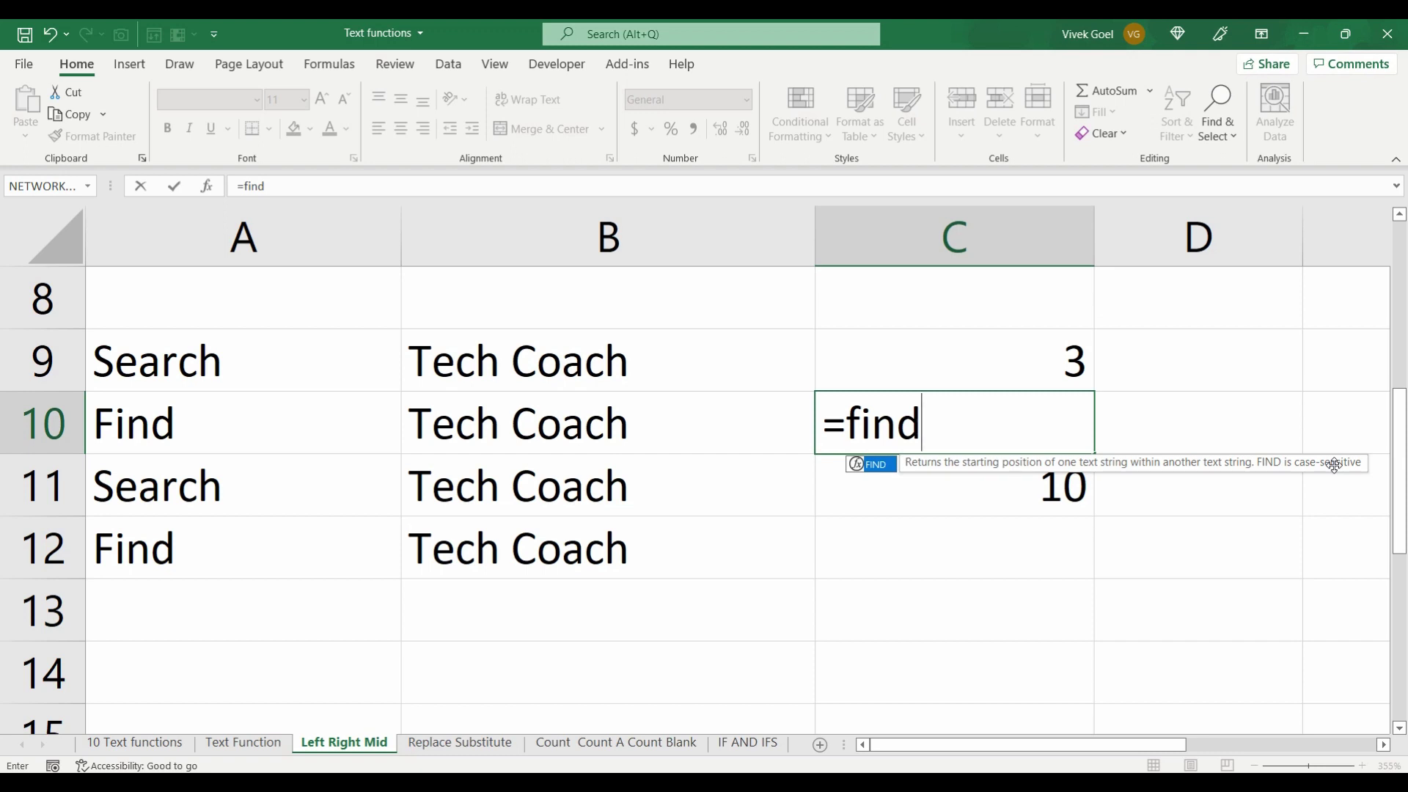
pyautogui.press('Tab')
pyautogui.write('"C",')
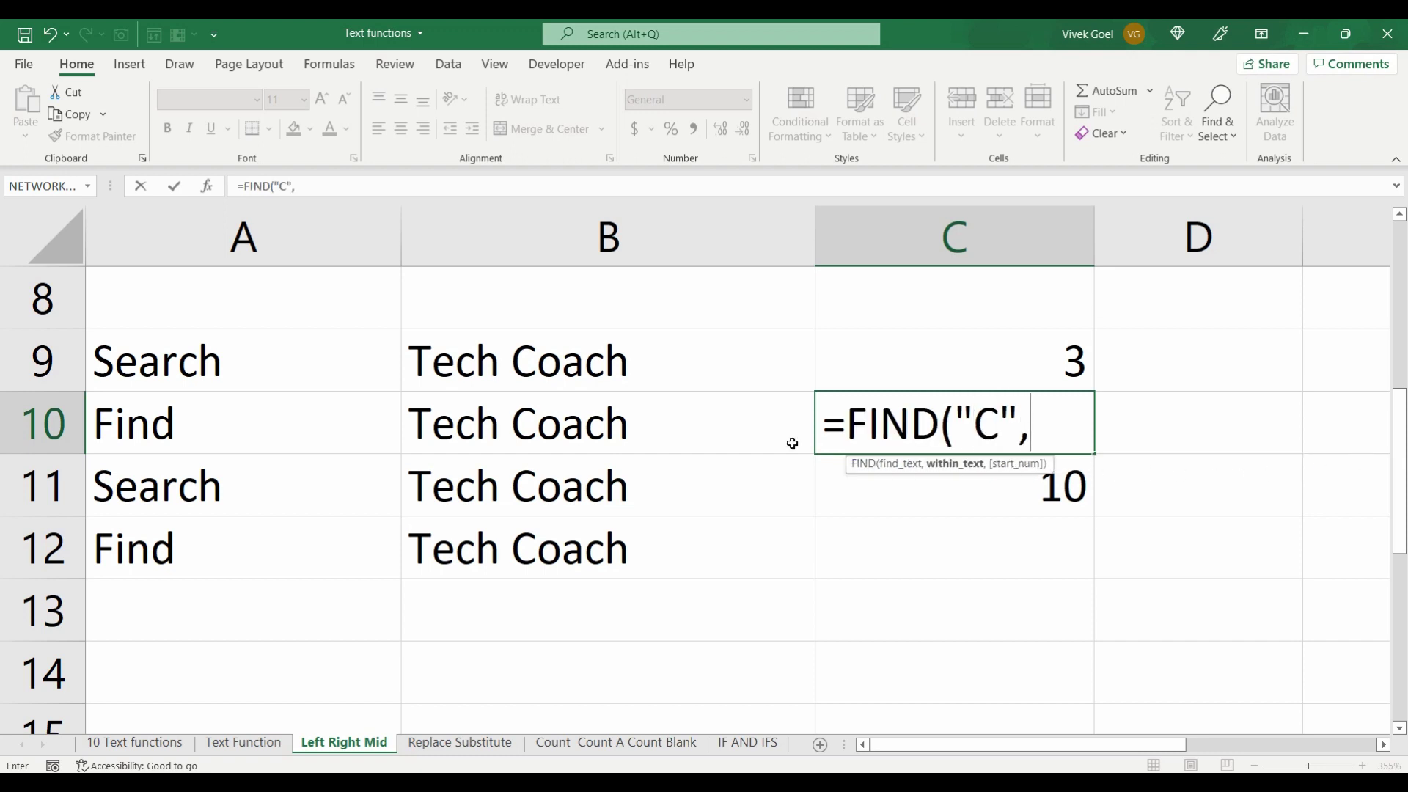
pyautogui.click(718, 425)
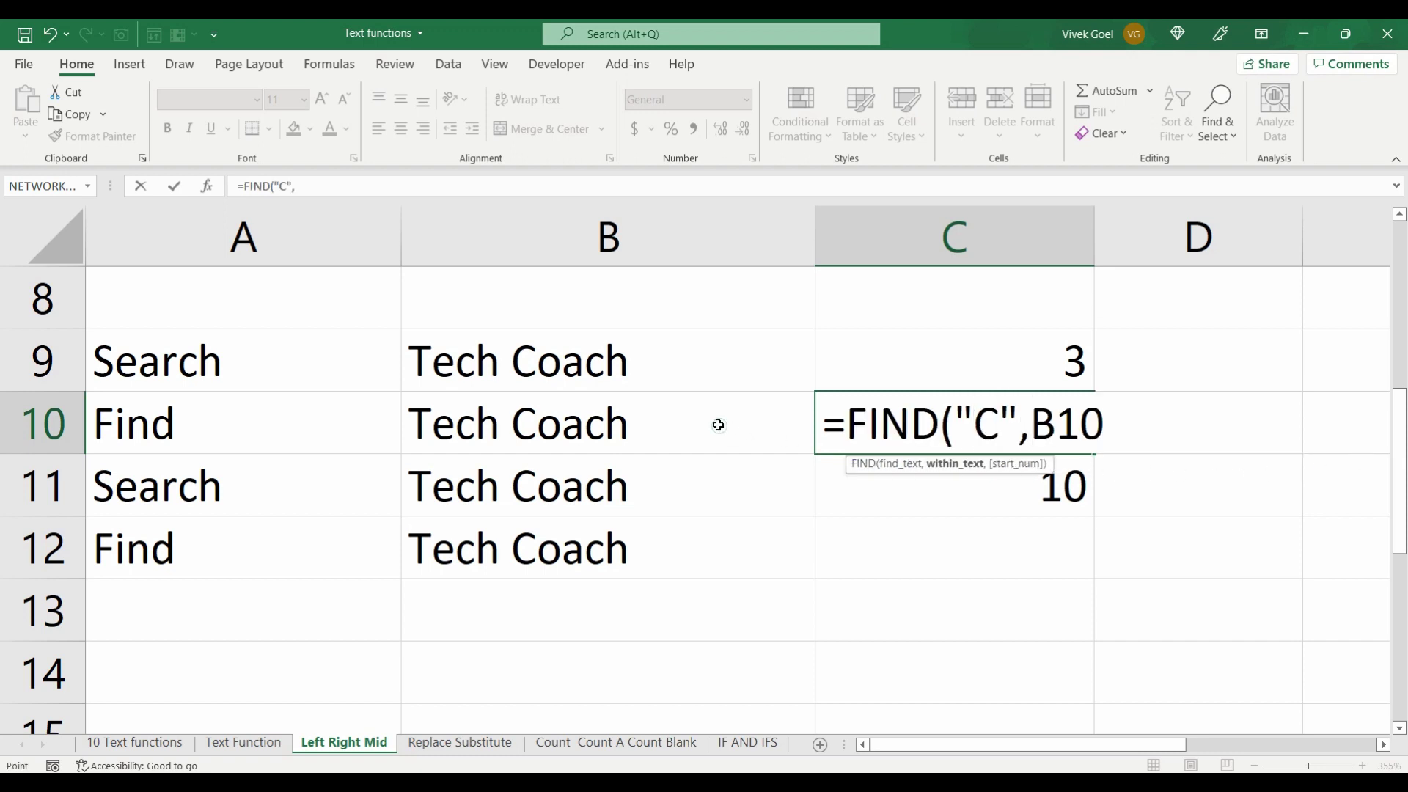
pyautogui.write(')')
pyautogui.hotkey('ctrl', 'Return')
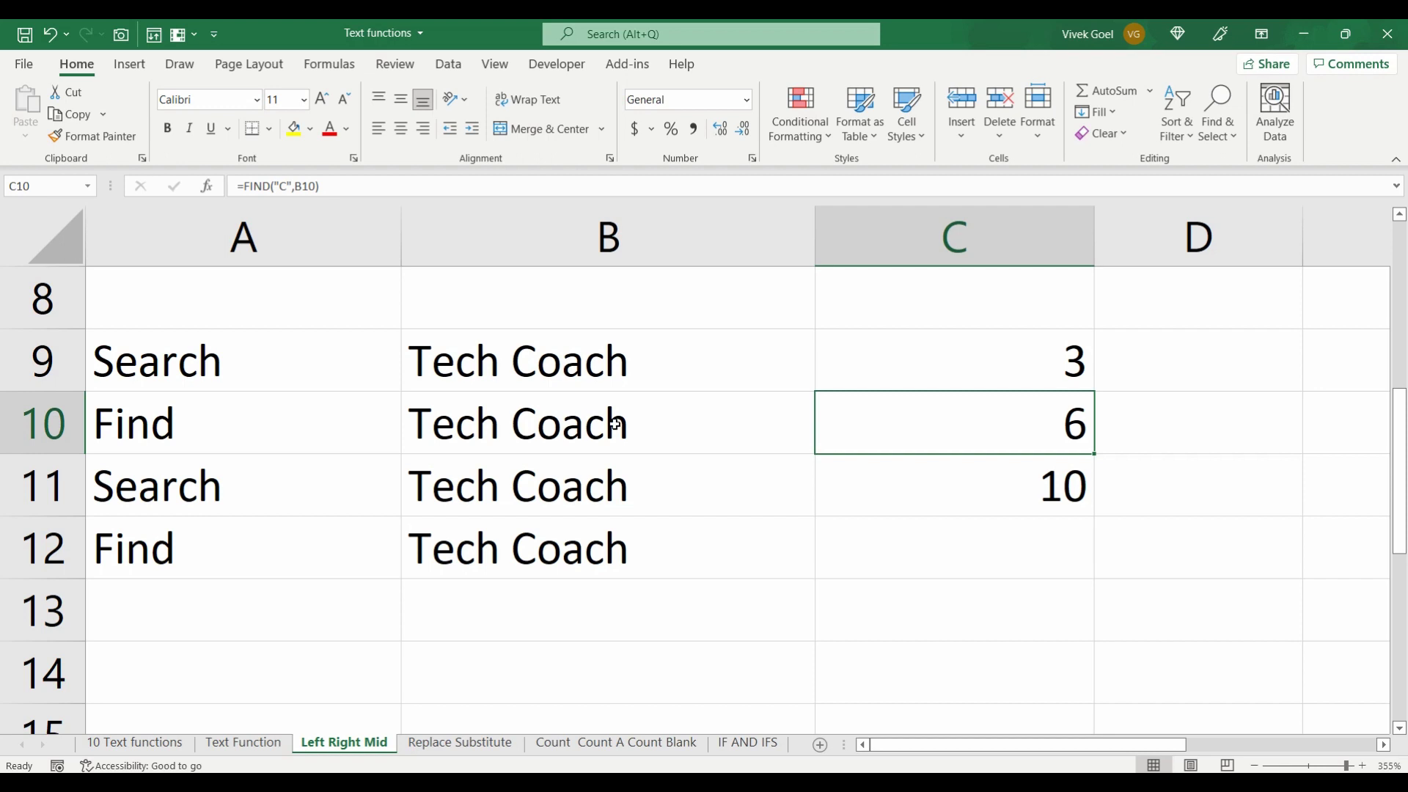
# Step: Compare the formulas in C9 and C10, and clear the SEARCH formula from C11
pyautogui.click(891, 371)
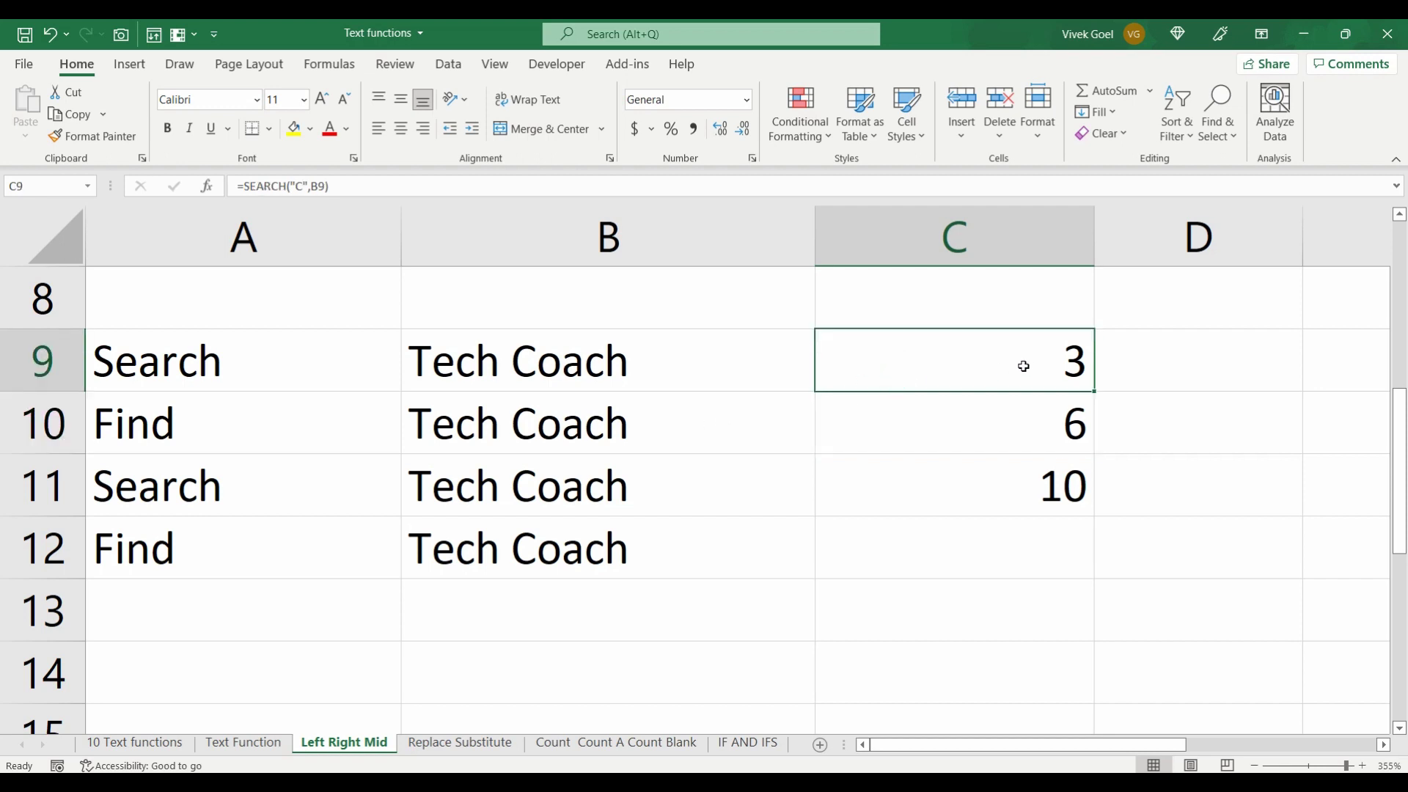
pyautogui.click(1002, 402)
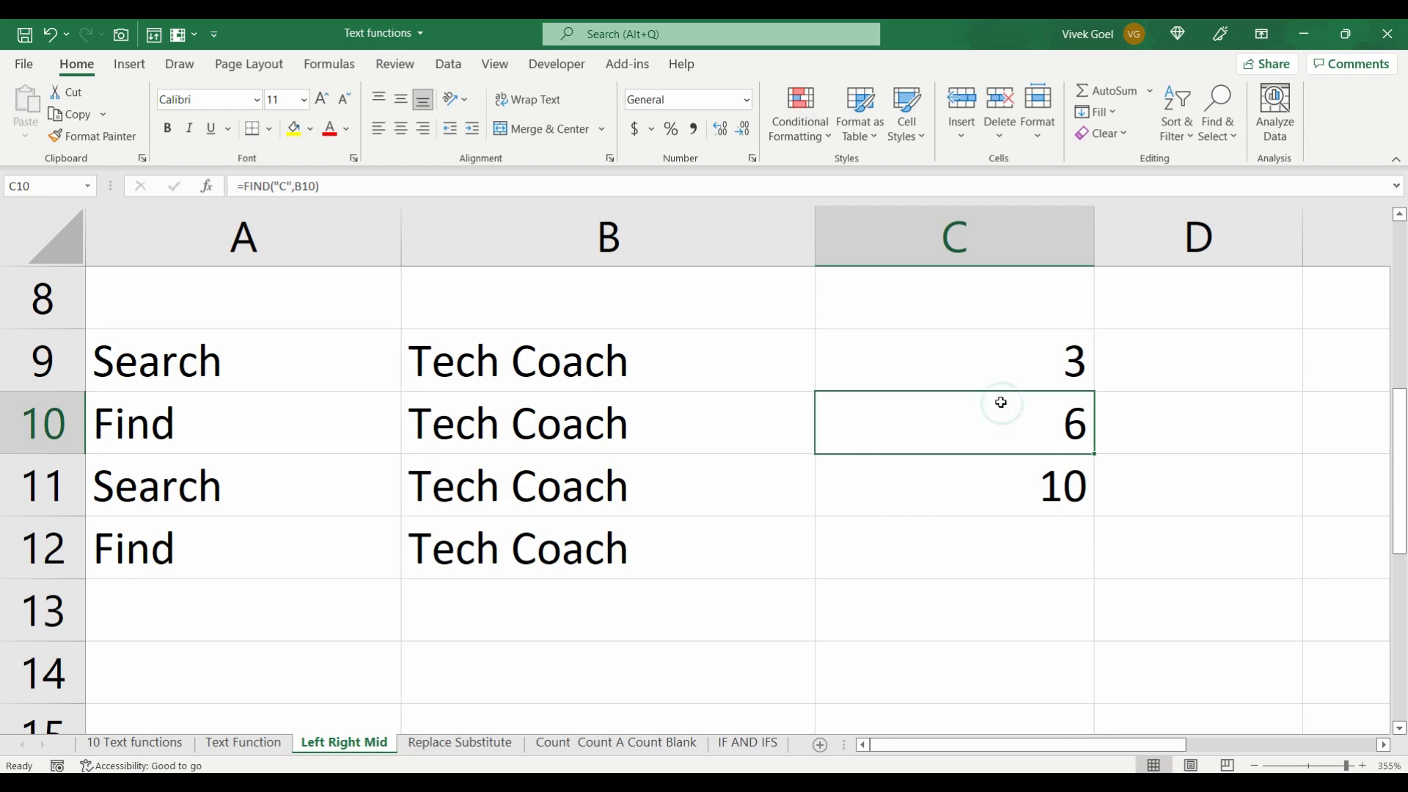
pyautogui.click(990, 367)
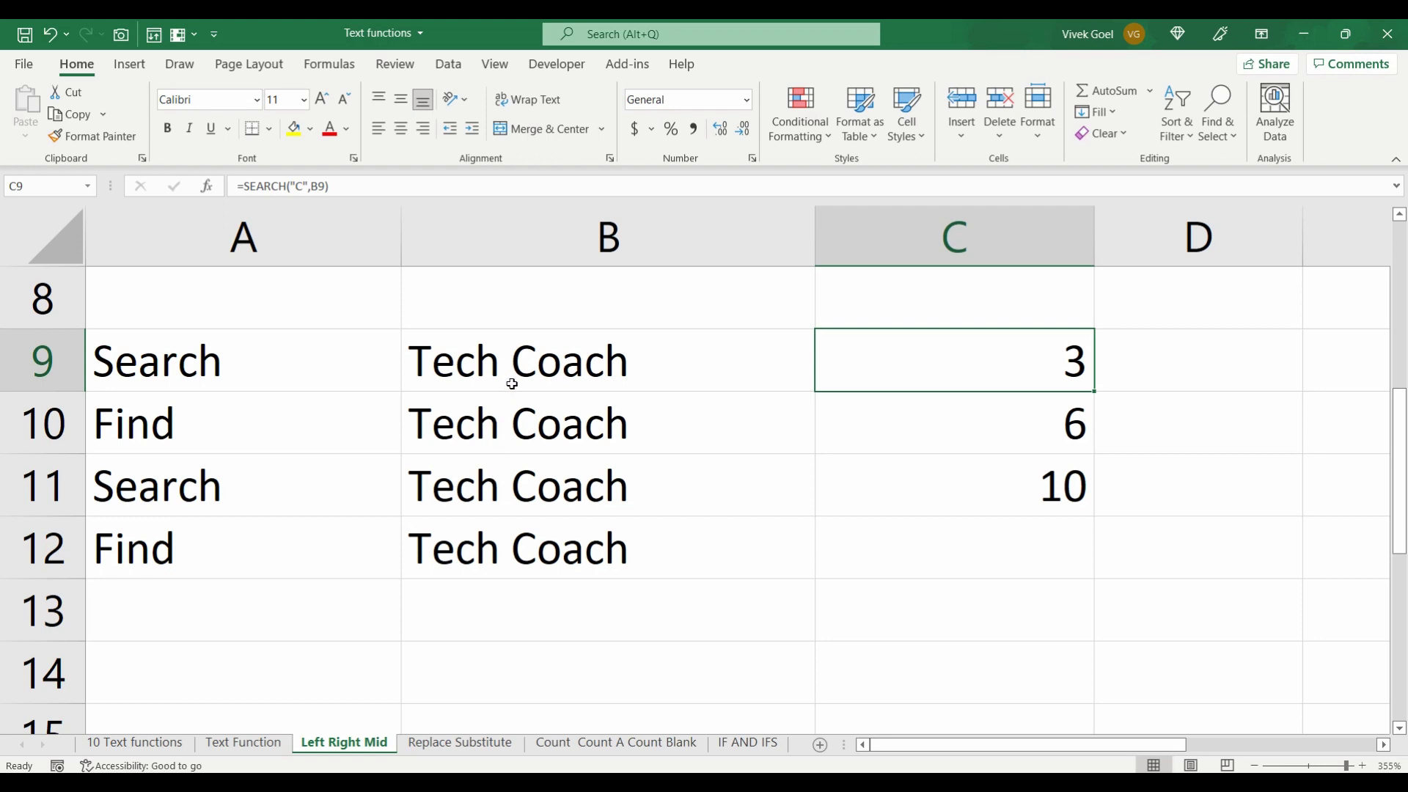
pyautogui.press('Down')
pyautogui.press('Down')
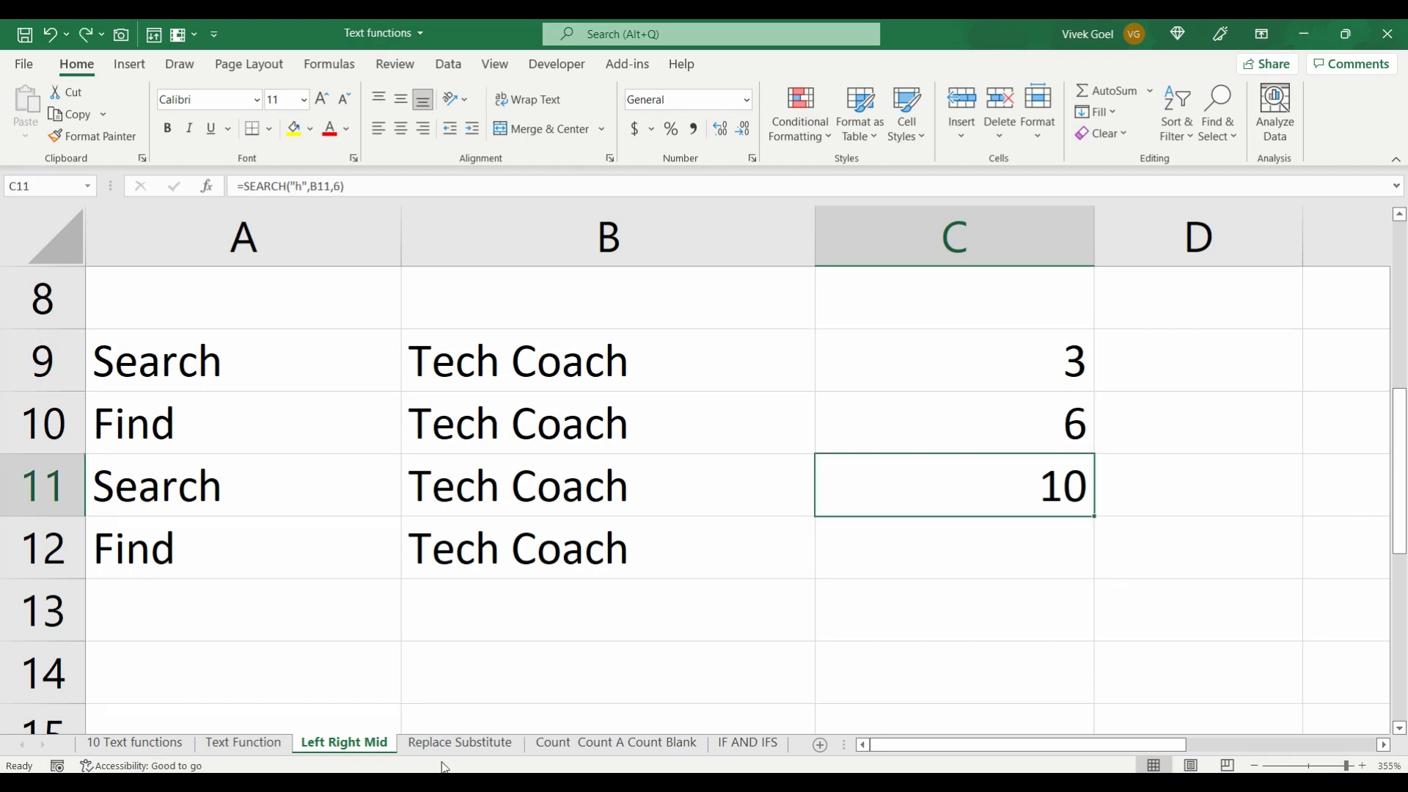
pyautogui.press('Delete')
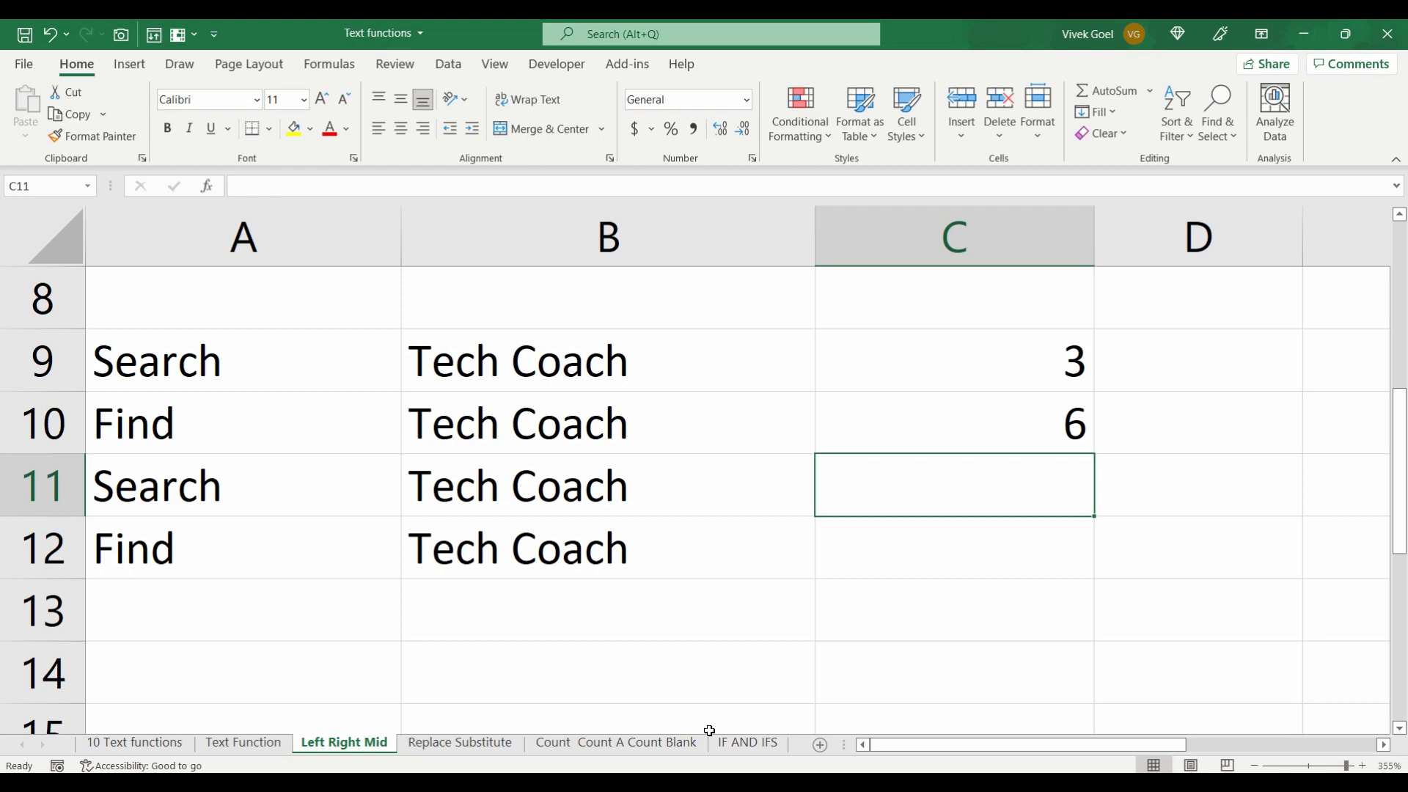
# Step: Start a new SEARCH formula in C11 with the wildcard pattern "o*h" as the text to find
pyautogui.write('=sea')
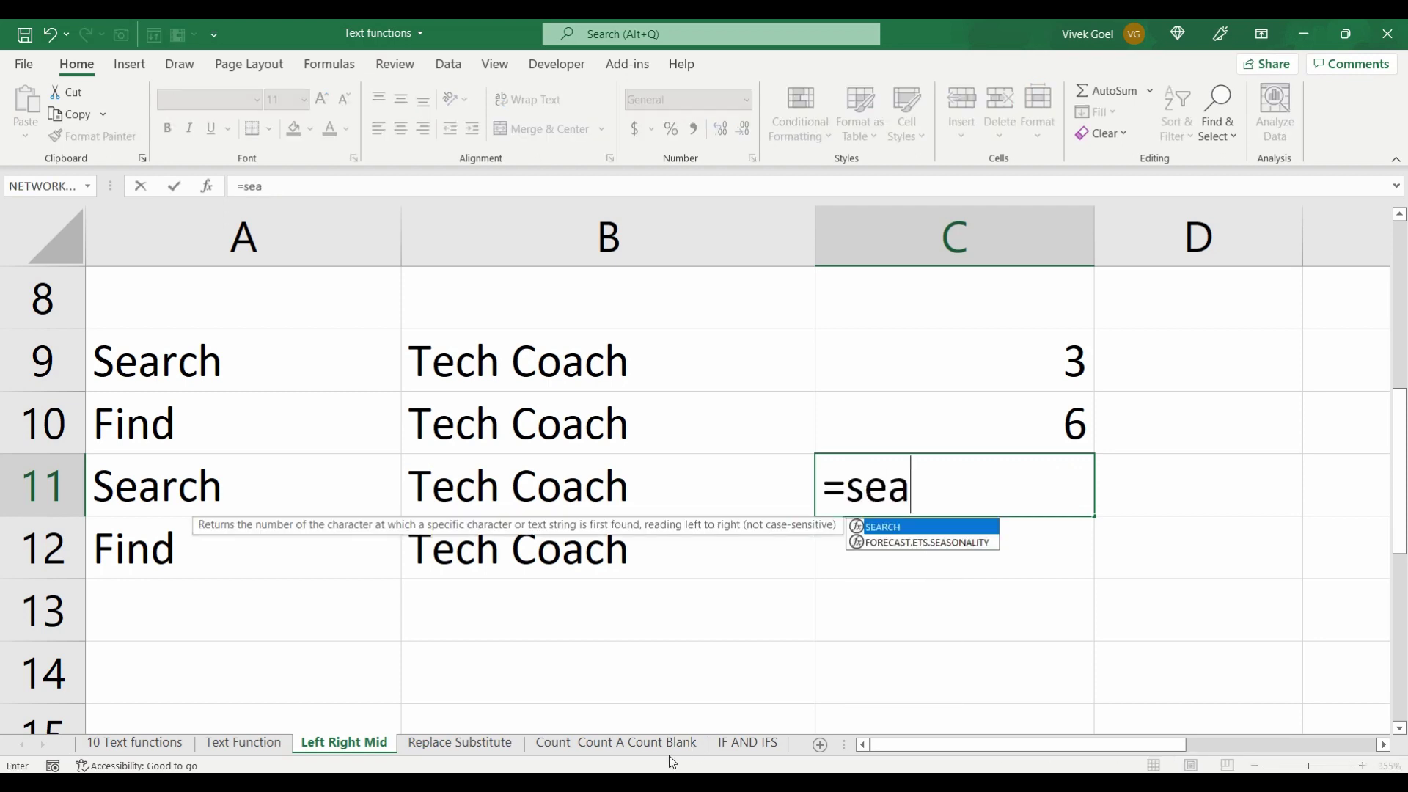
pyautogui.press('Tab')
pyautogui.write('"*')
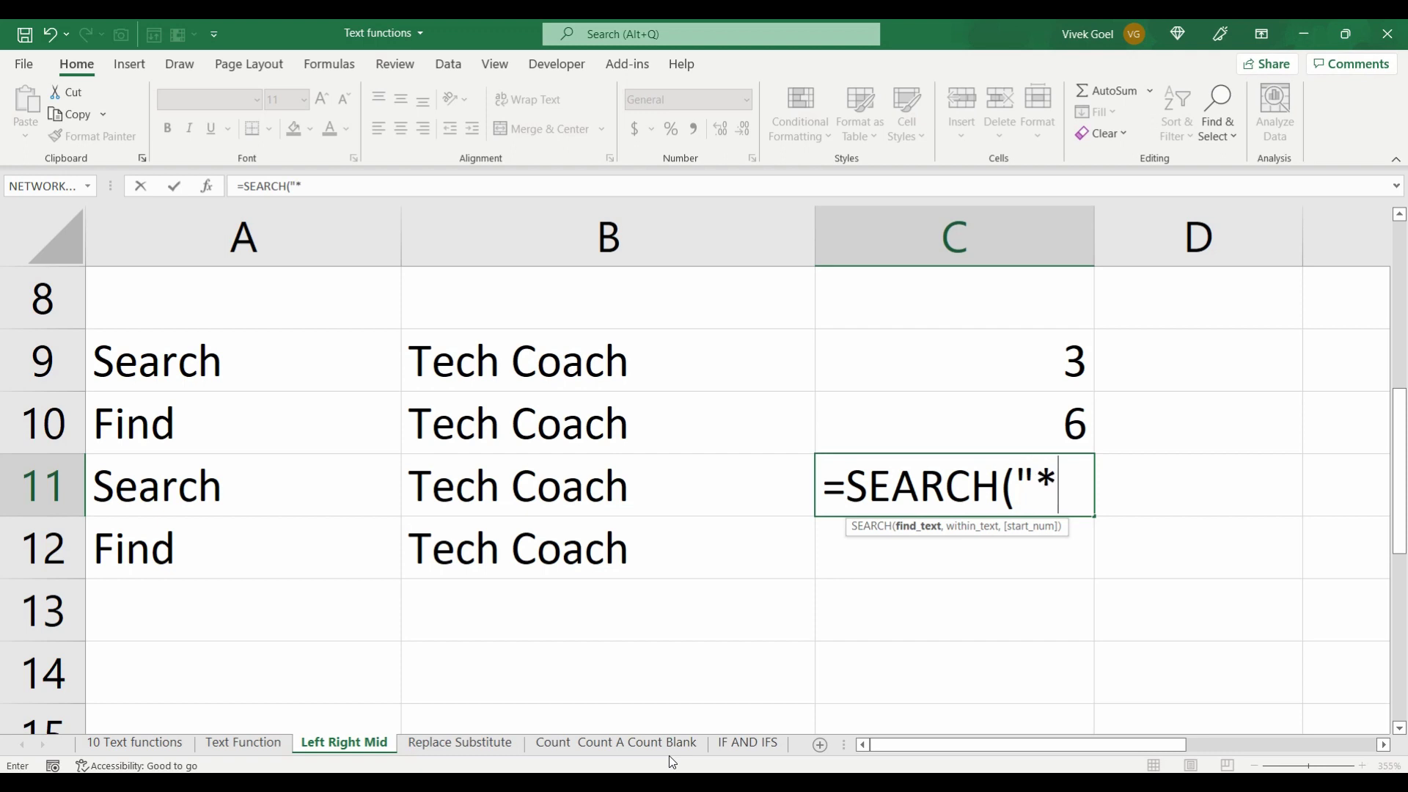
pyautogui.press('BackSpace')
pyautogui.write('?')
pyautogui.write('*')
pyautogui.press('BackSpace')
pyautogui.press('BackSpace')
pyautogui.write('o*')
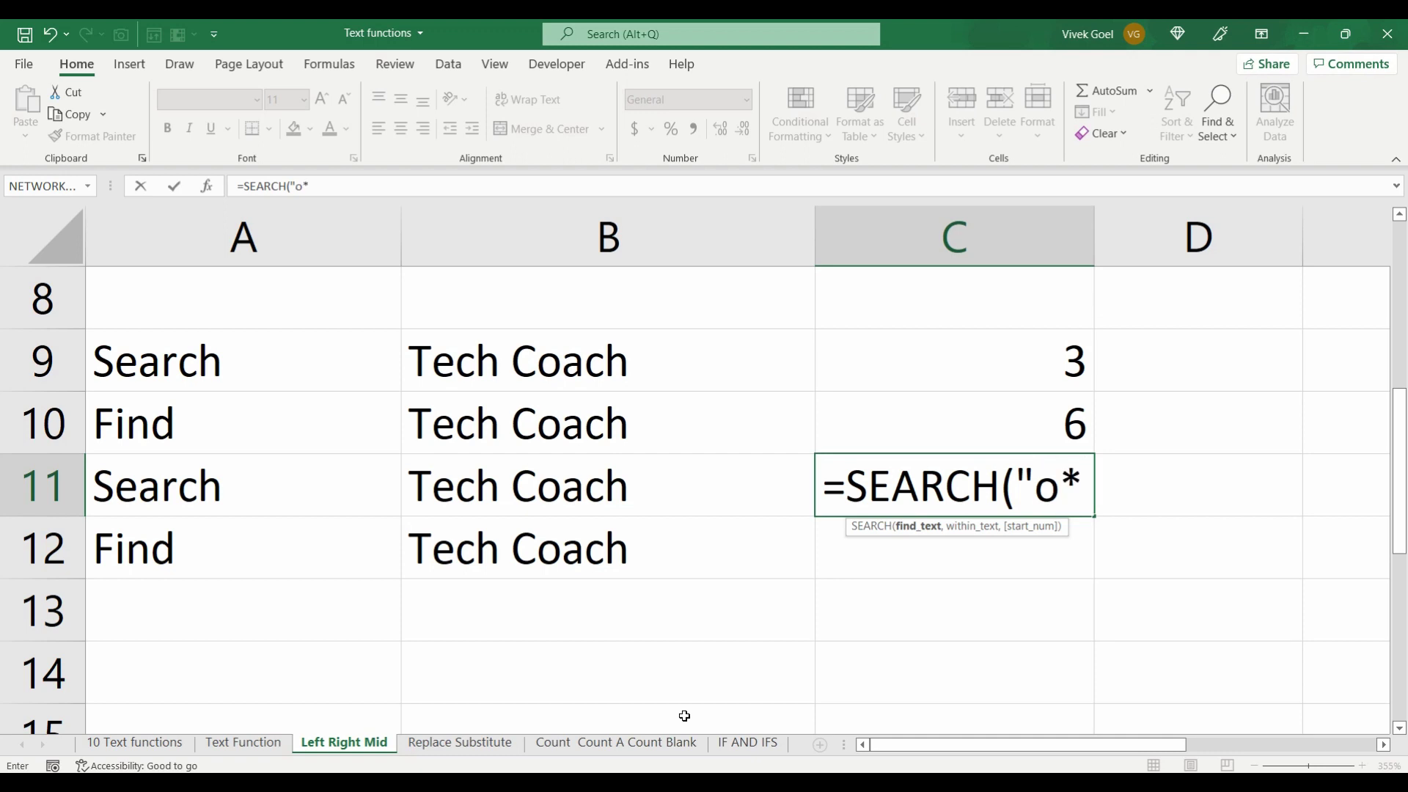
pyautogui.write('h",')
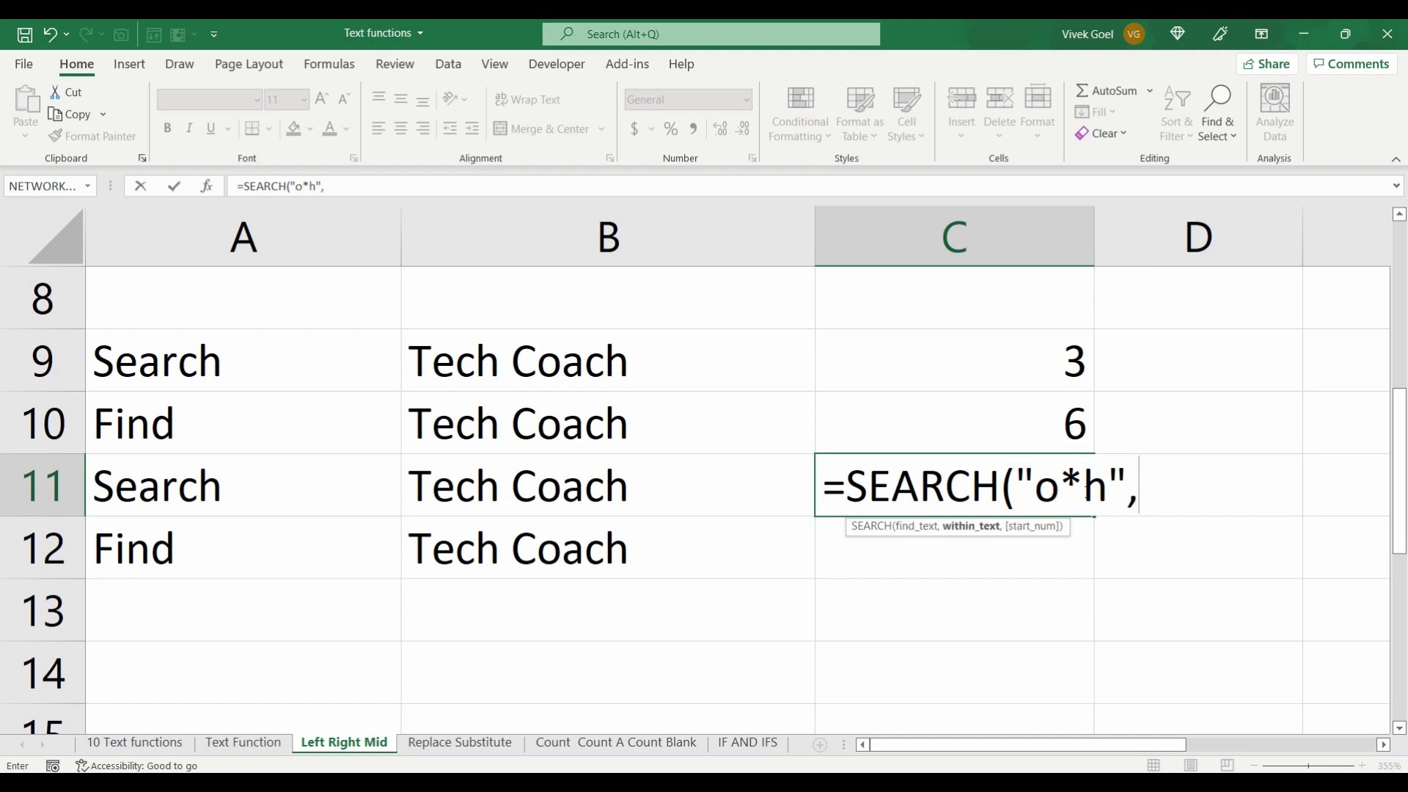
# Step: Complete the C11 SEARCH formula with B11 as the text to look in and 1 as the start position
pyautogui.click(715, 493)
pyautogui.write(',')
pyautogui.write('11,1')
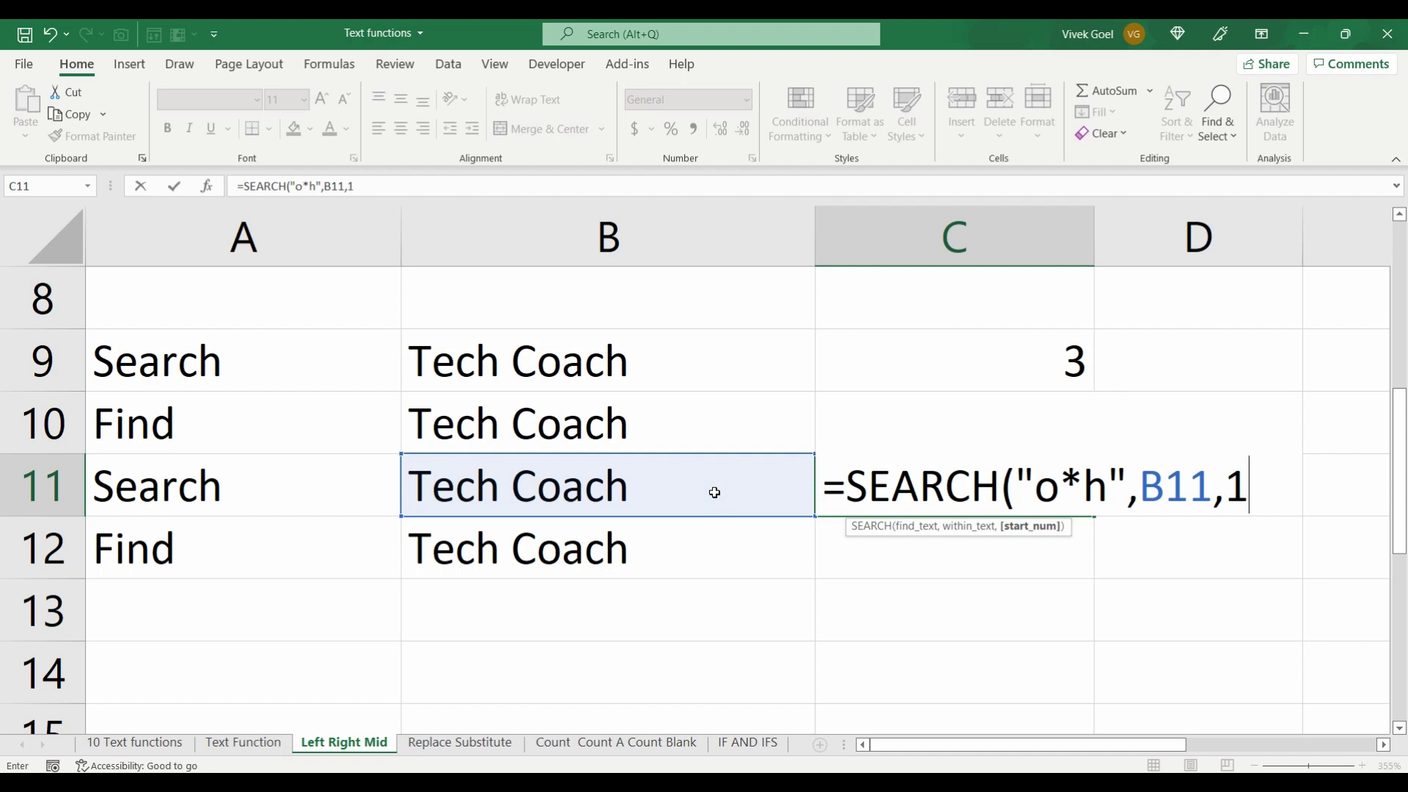
pyautogui.write(')')
pyautogui.press('Return')
pyautogui.press('Up')
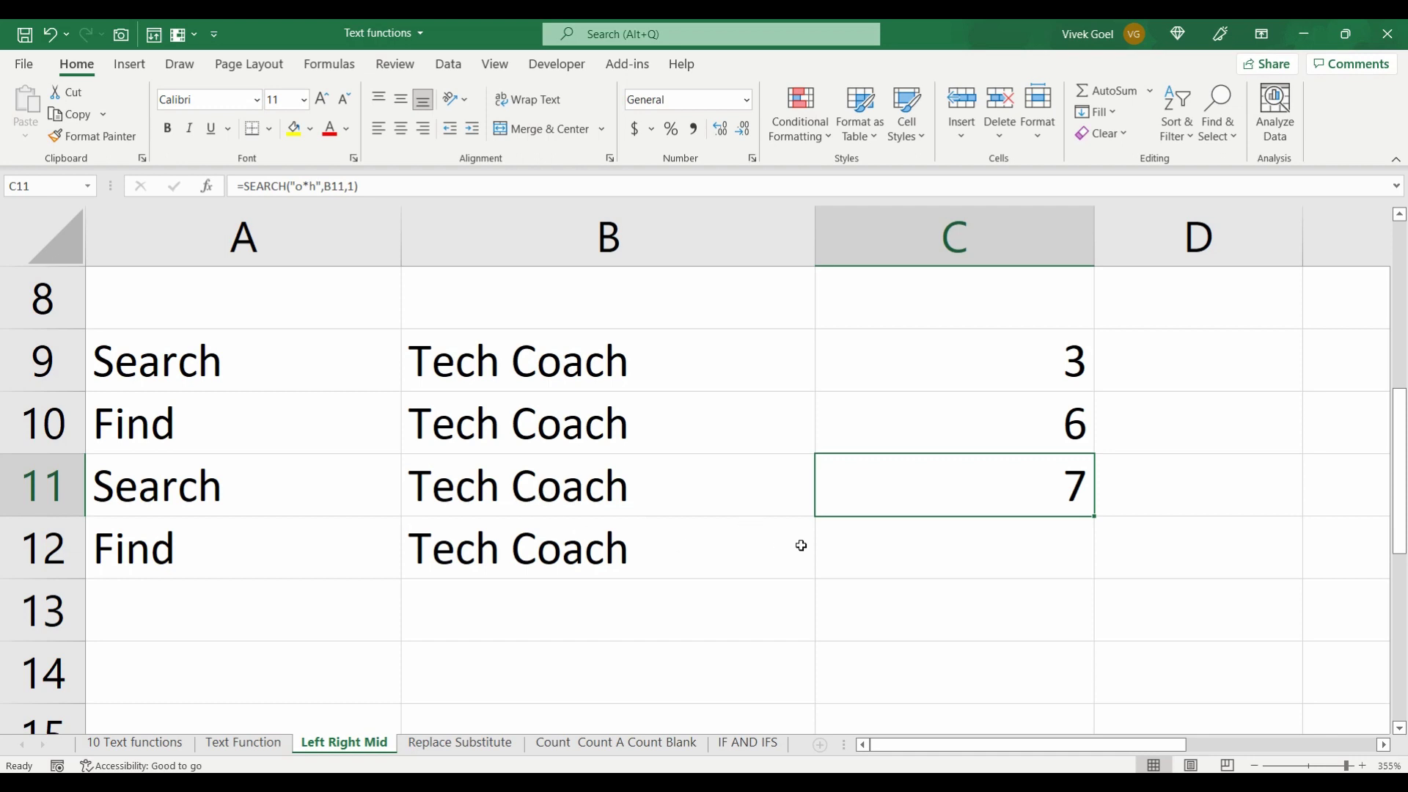
# Step: Enter a FIND formula in C12 that looks for the wildcard pattern "o*h" within B12
pyautogui.click(842, 545)
pyautogui.write('=find')
pyautogui.press('Tab')
pyautogui.write('"o*h",')
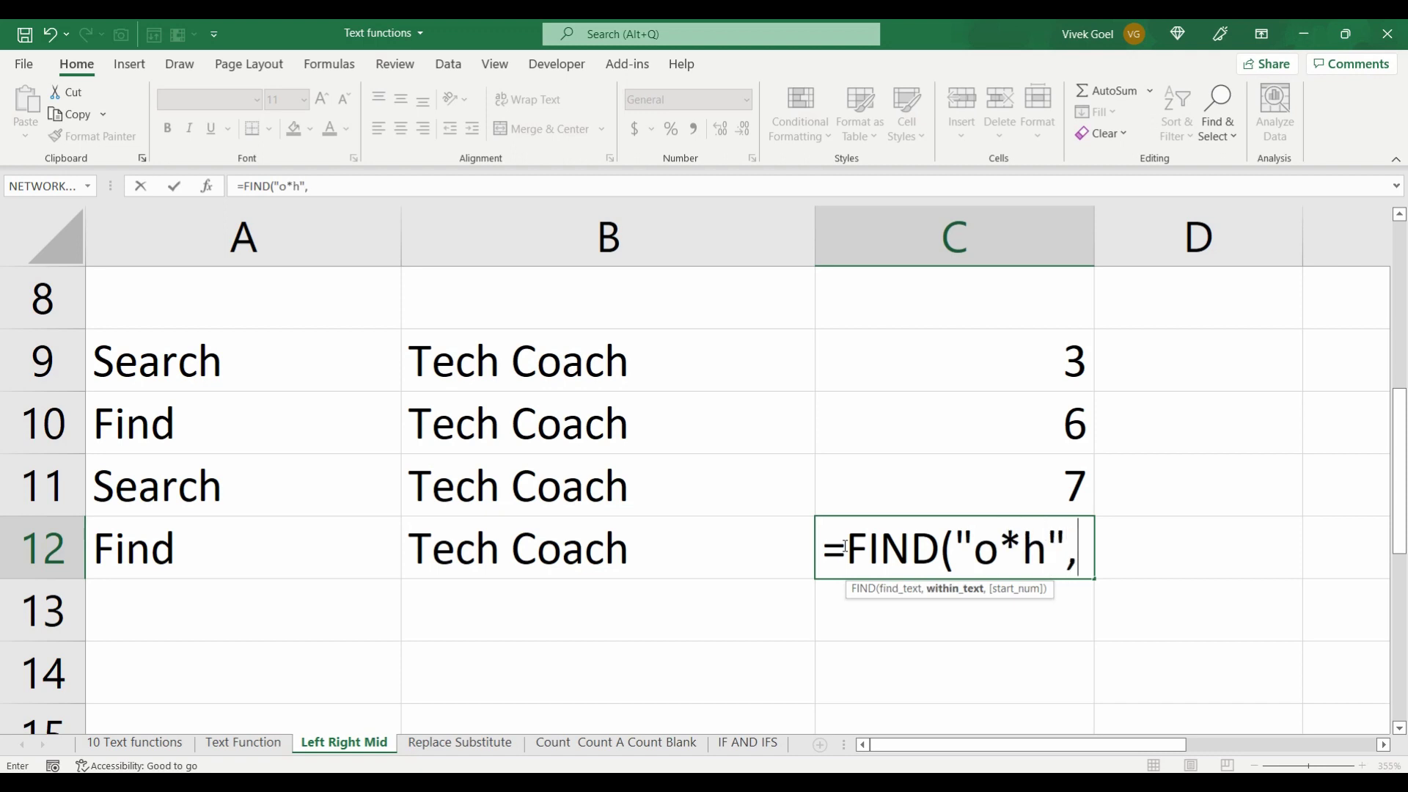
pyautogui.click(700, 541)
pyautogui.press('Return')
pyautogui.press('Up')
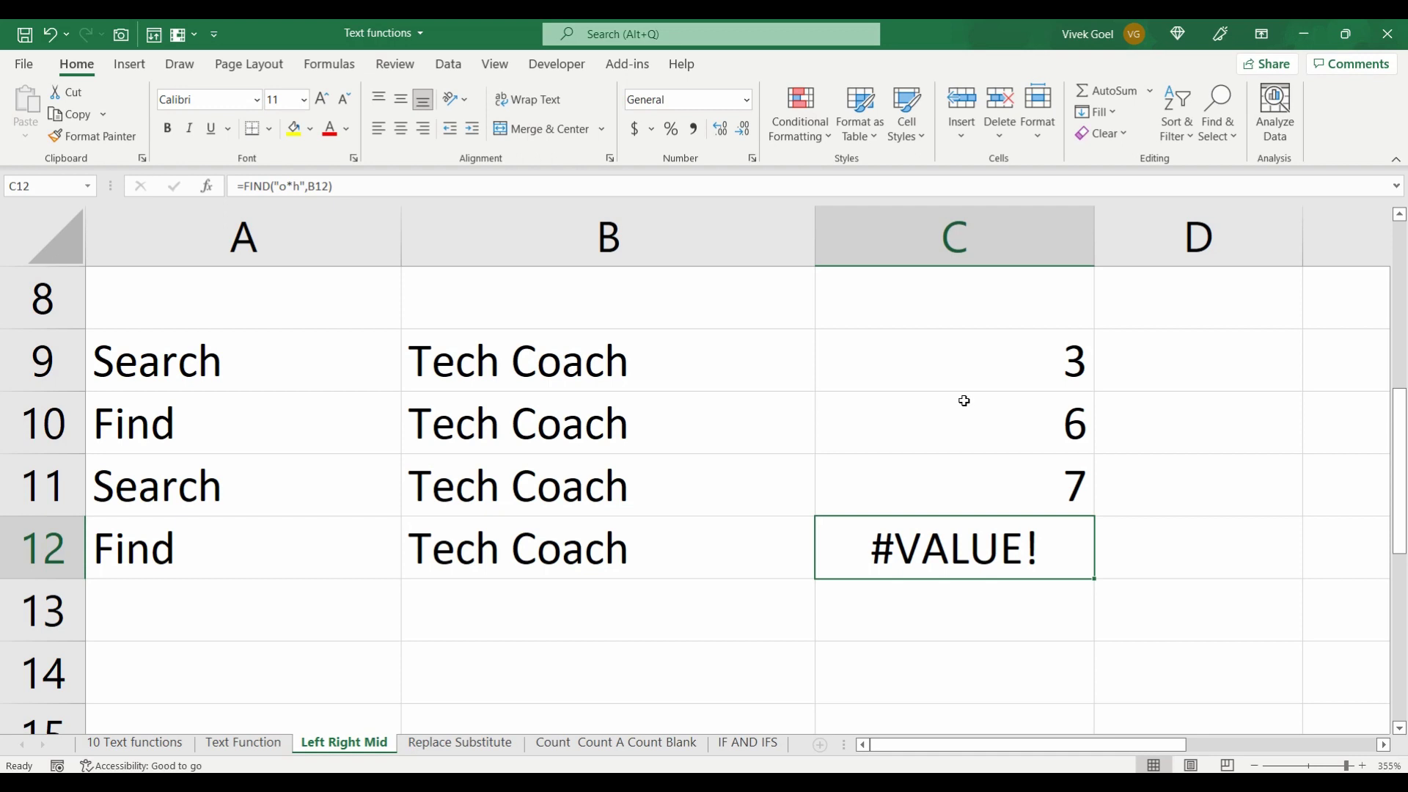
# Step: Review the FIND formula in C10 and the SEARCH formulas in C9 and C11 without changing them
pyautogui.click(991, 397)
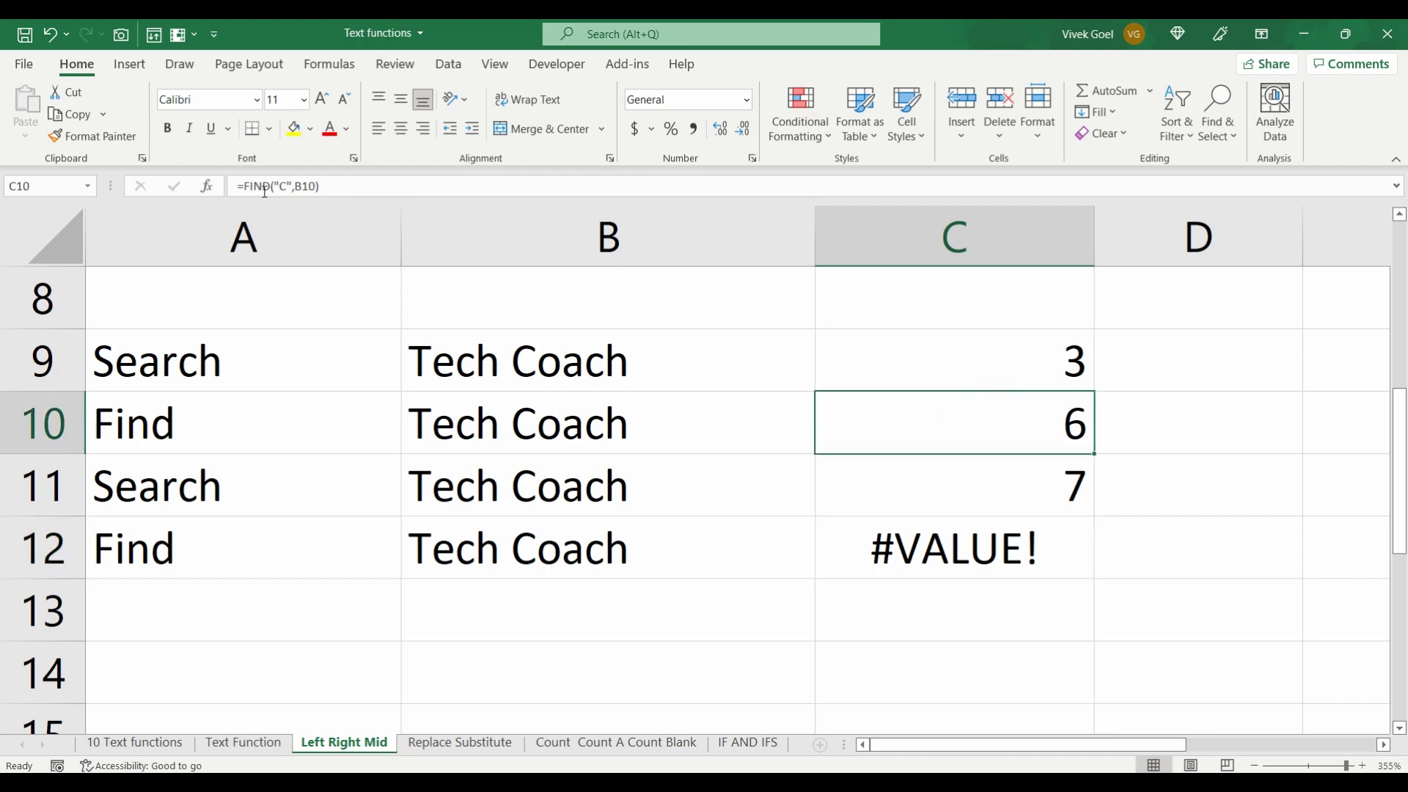
pyautogui.doubleClick(1088, 418)
pyautogui.click(1034, 365)
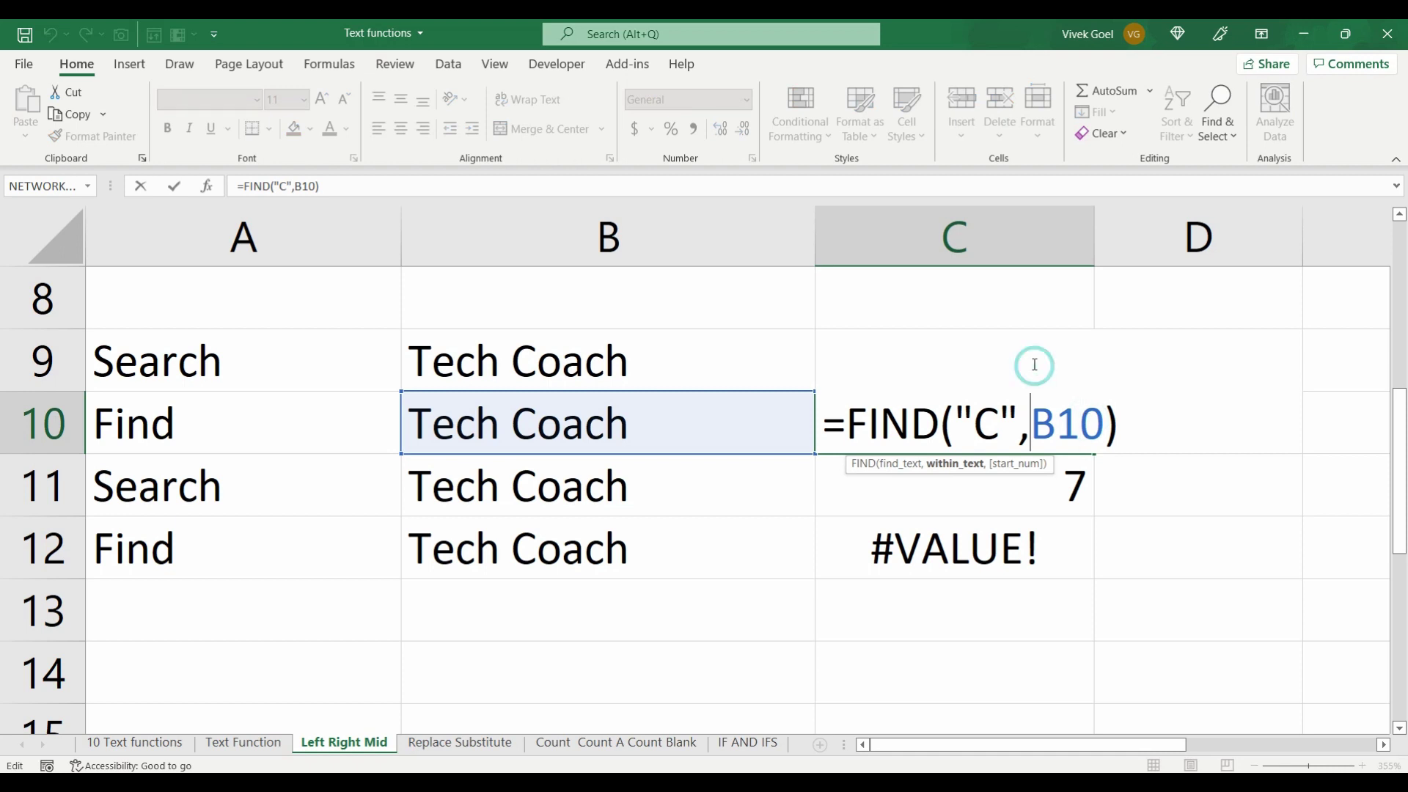
pyautogui.press('Escape')
pyautogui.click(1033, 365)
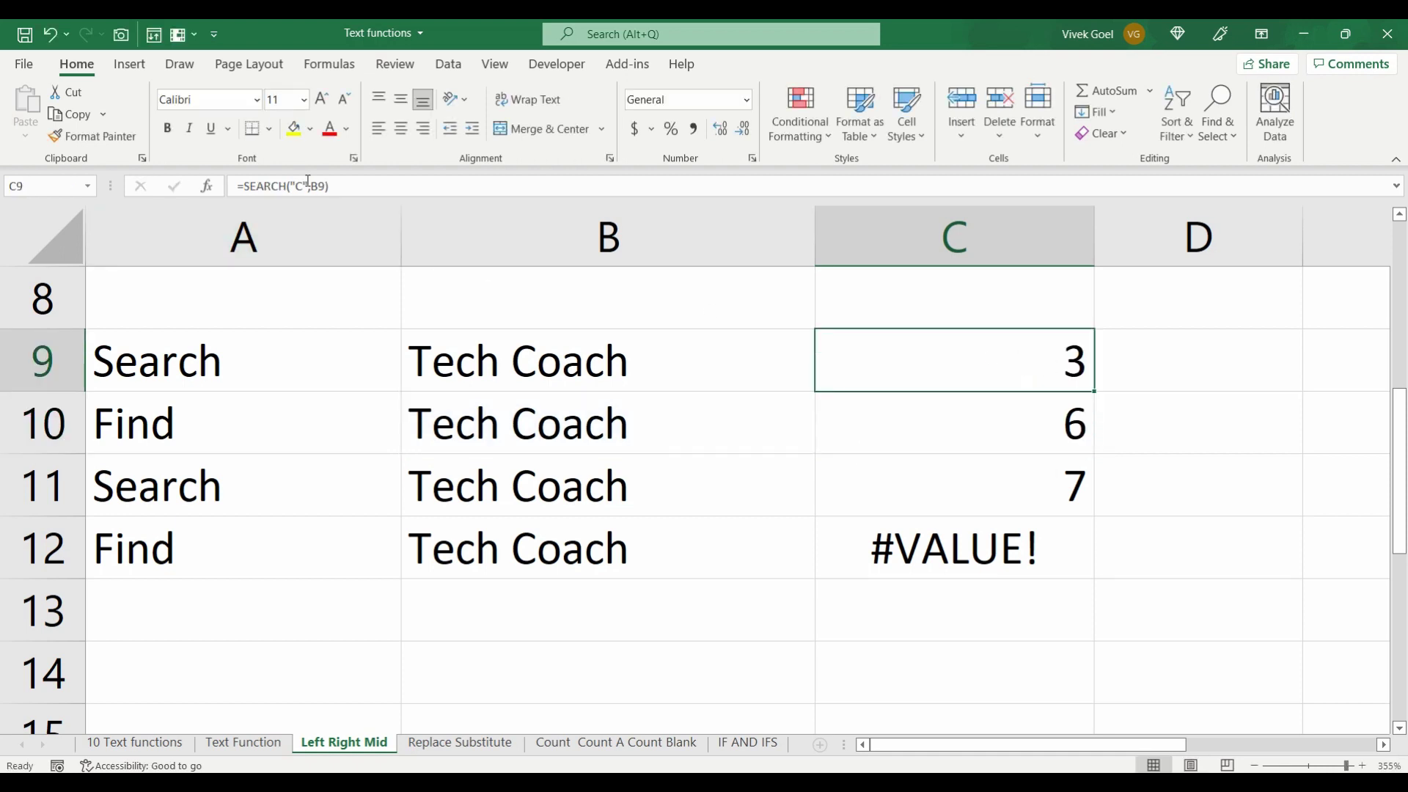
pyautogui.click(1000, 463)
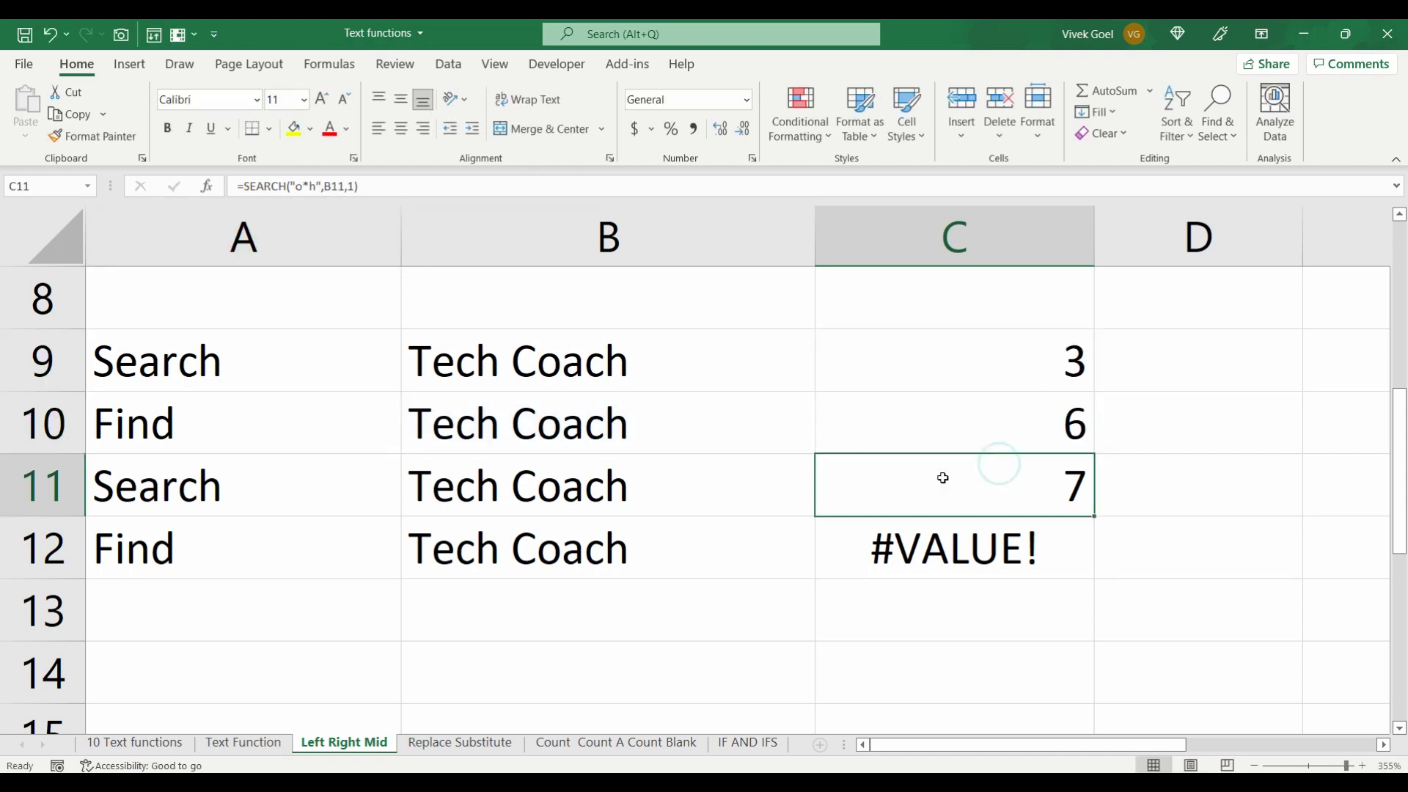